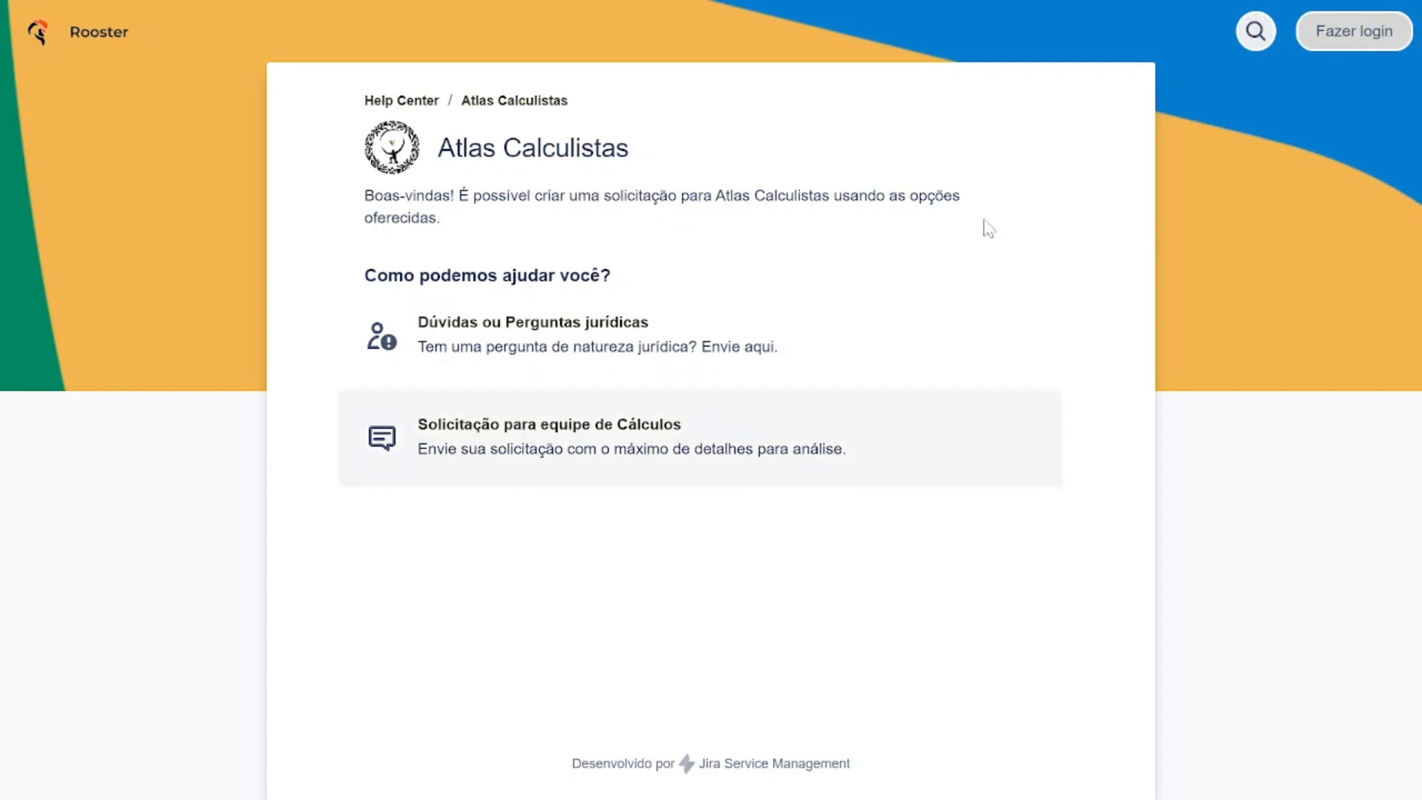
Open the Dúvidas ou Perguntas jurídicas request form and fill in the confirmation e-mail with the saved trainee address.
left_click(770, 333)
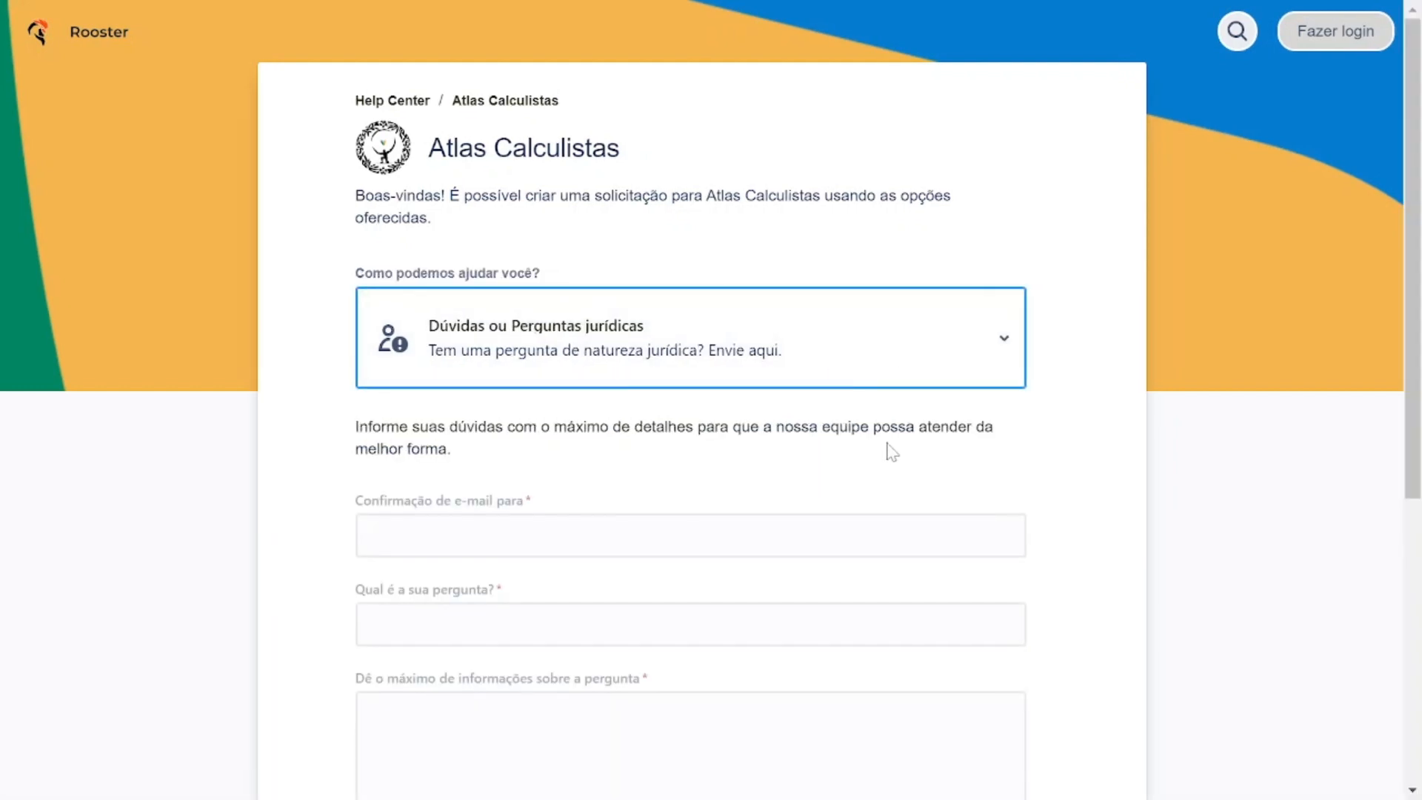
scroll(1037, 353, "down", 3)
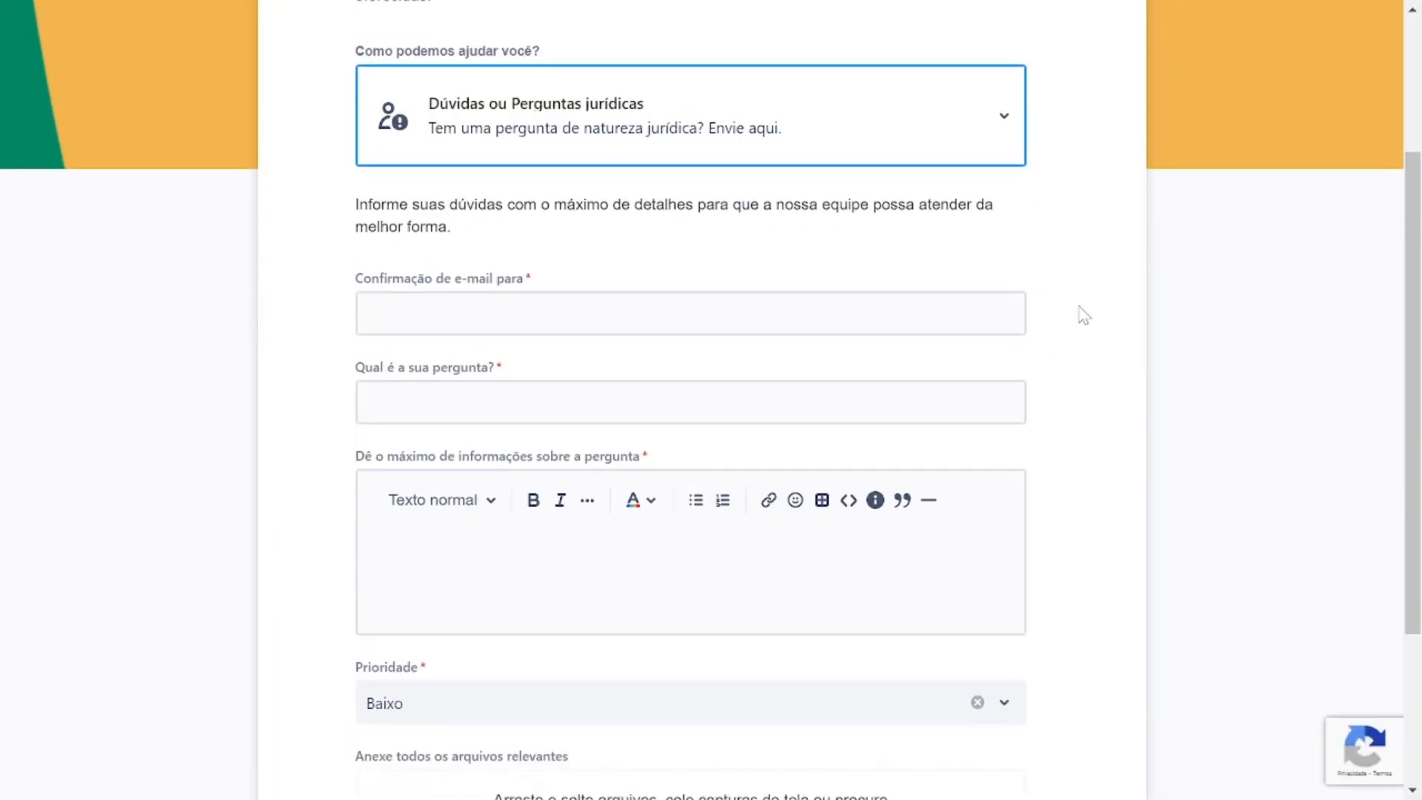
scroll(1080, 314, "down", 2)
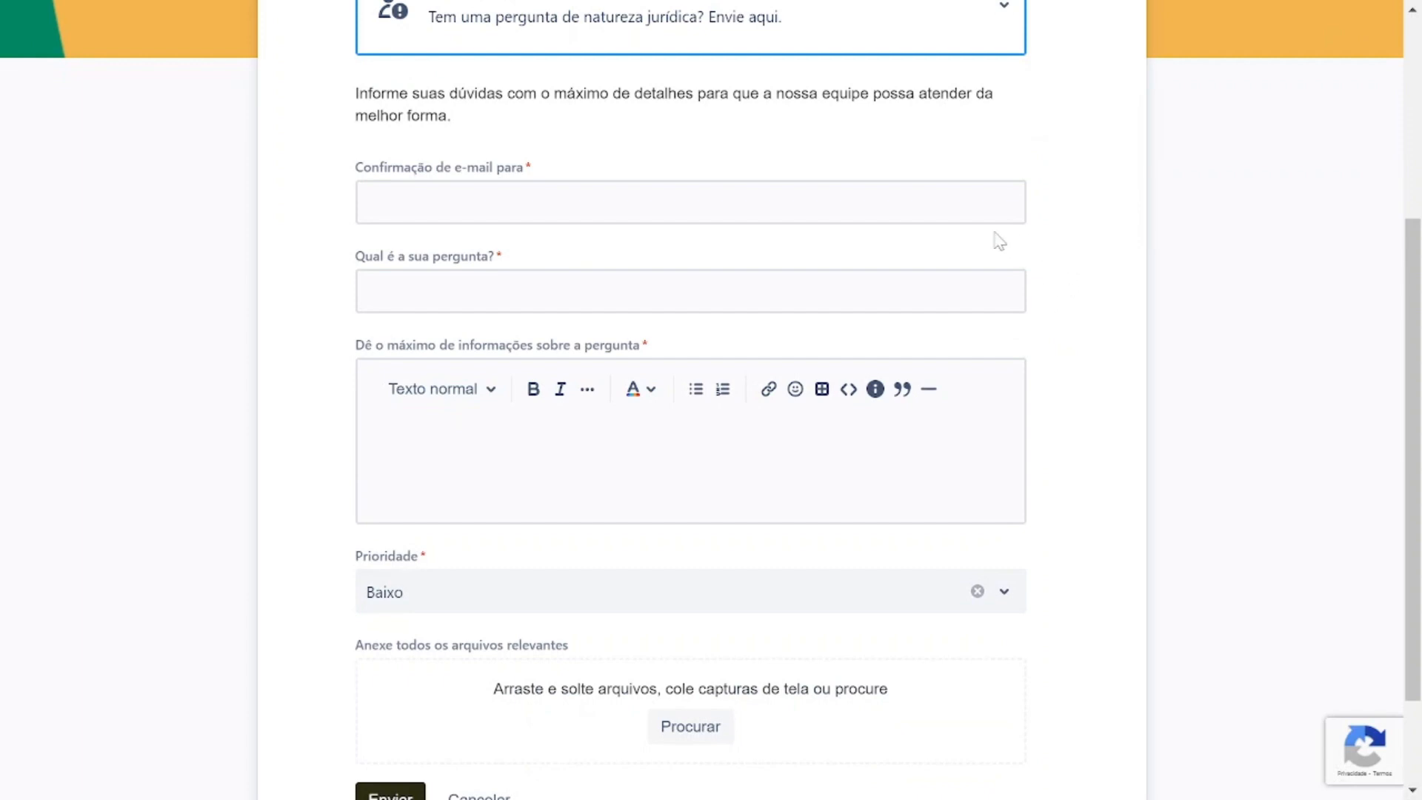
left_click(932, 208)
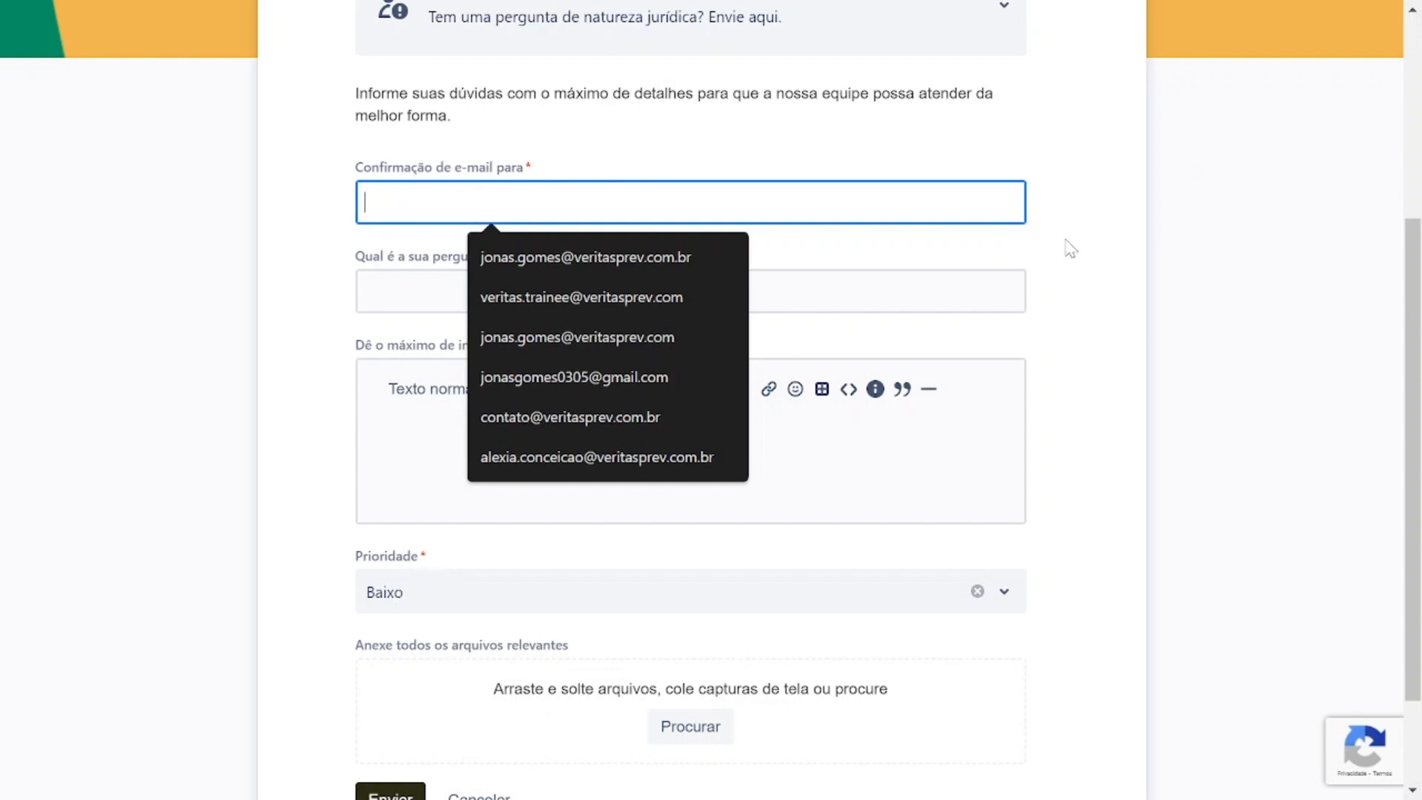
left_click(523, 298)
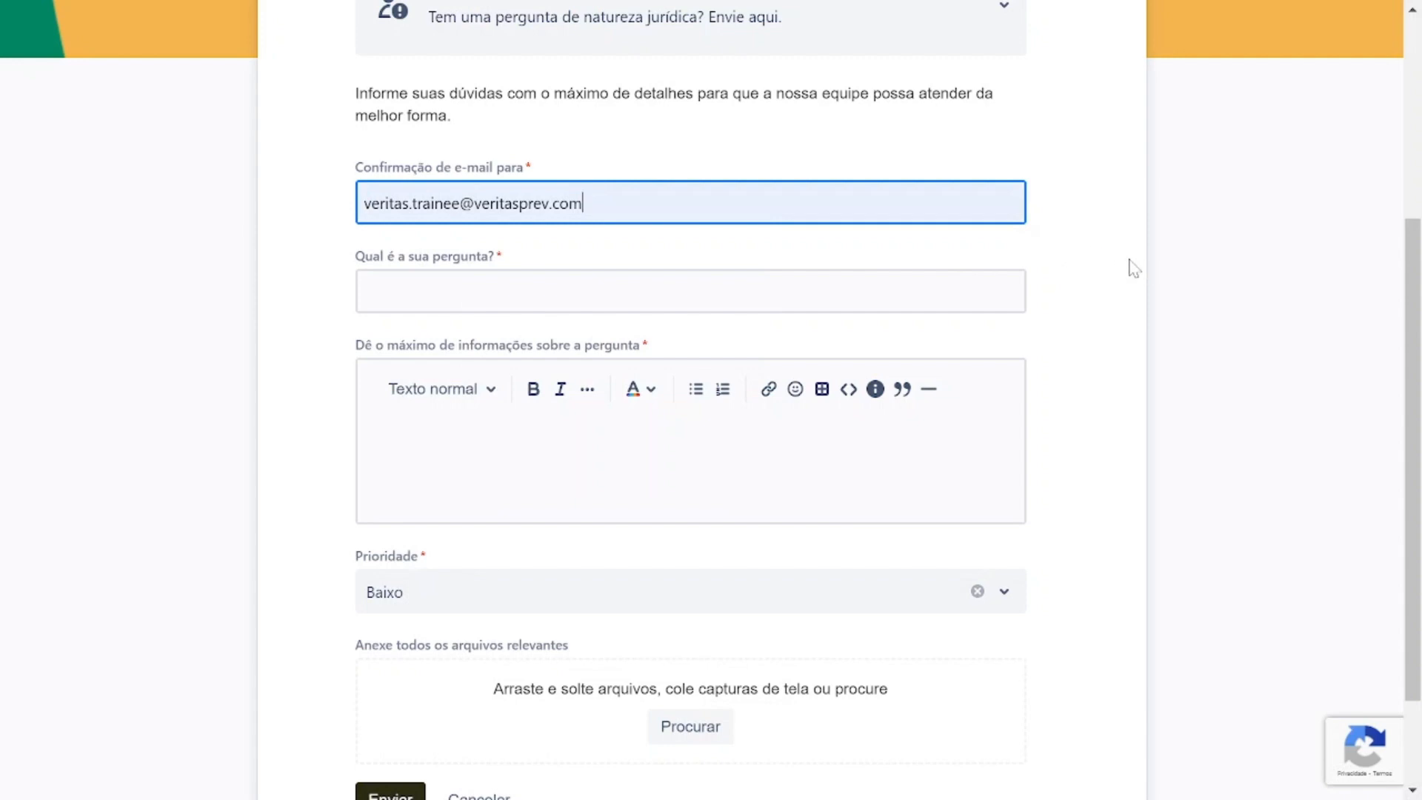
Enter "O que é a Cópia de Processo Administrativo" as the question of the request.
left_click(690, 291)
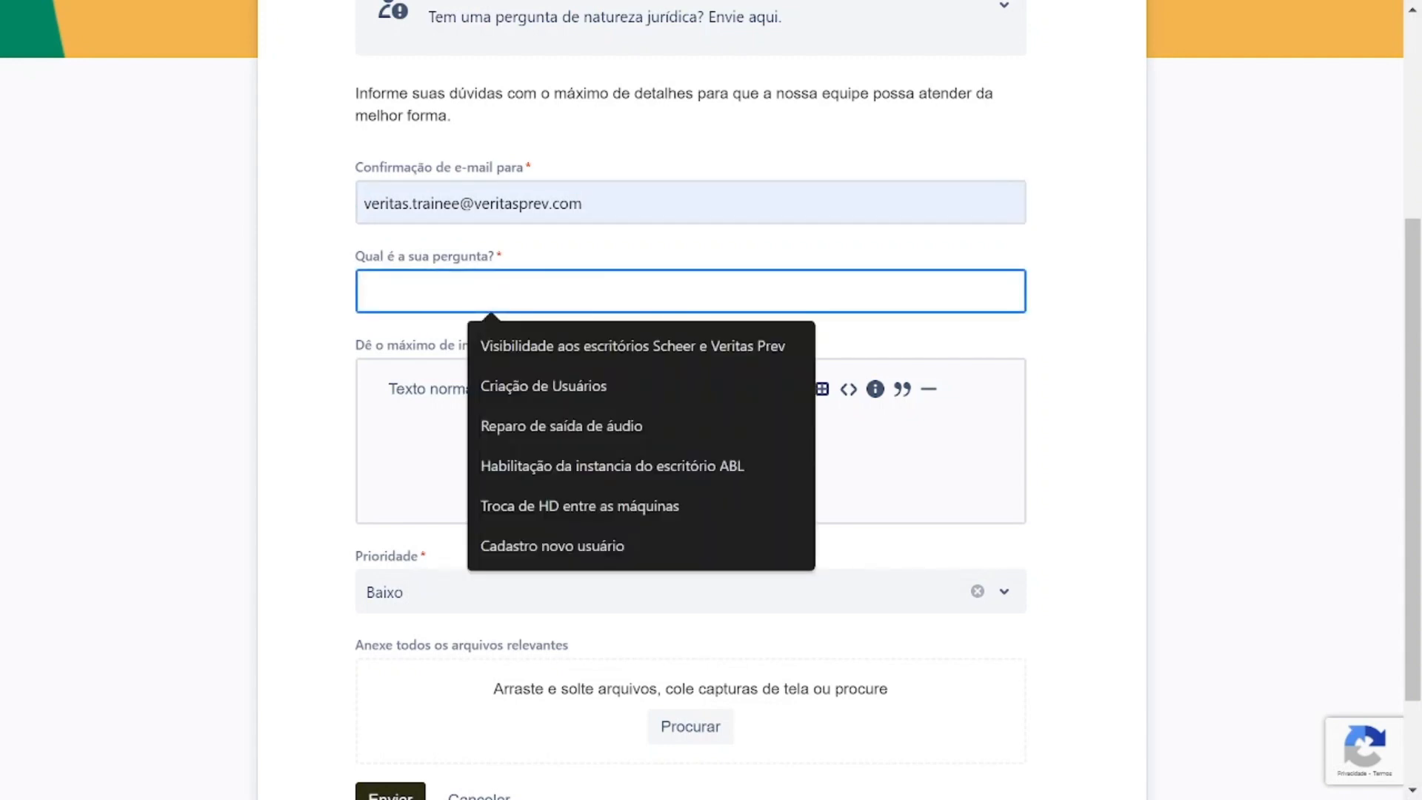
left_click(1087, 289)
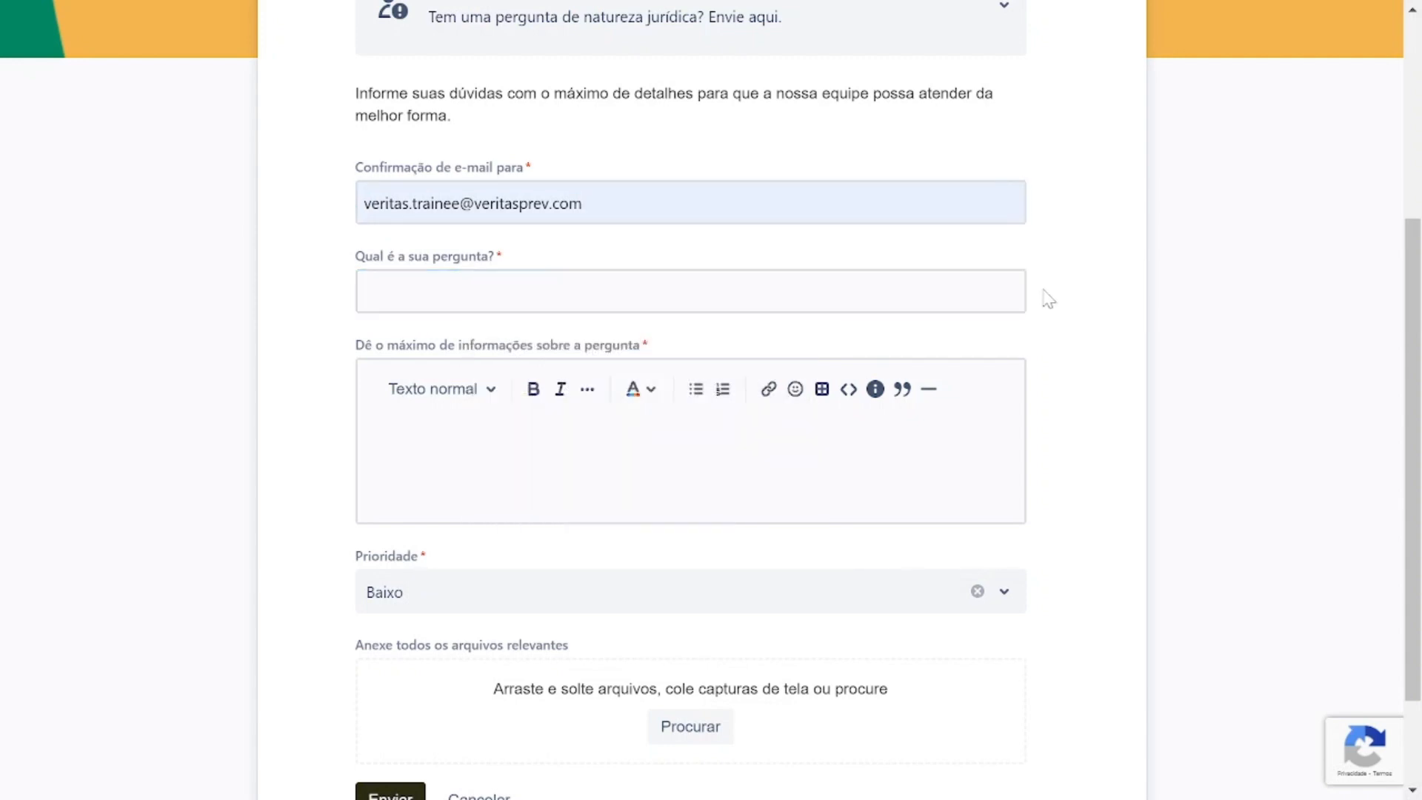
left_click(926, 292)
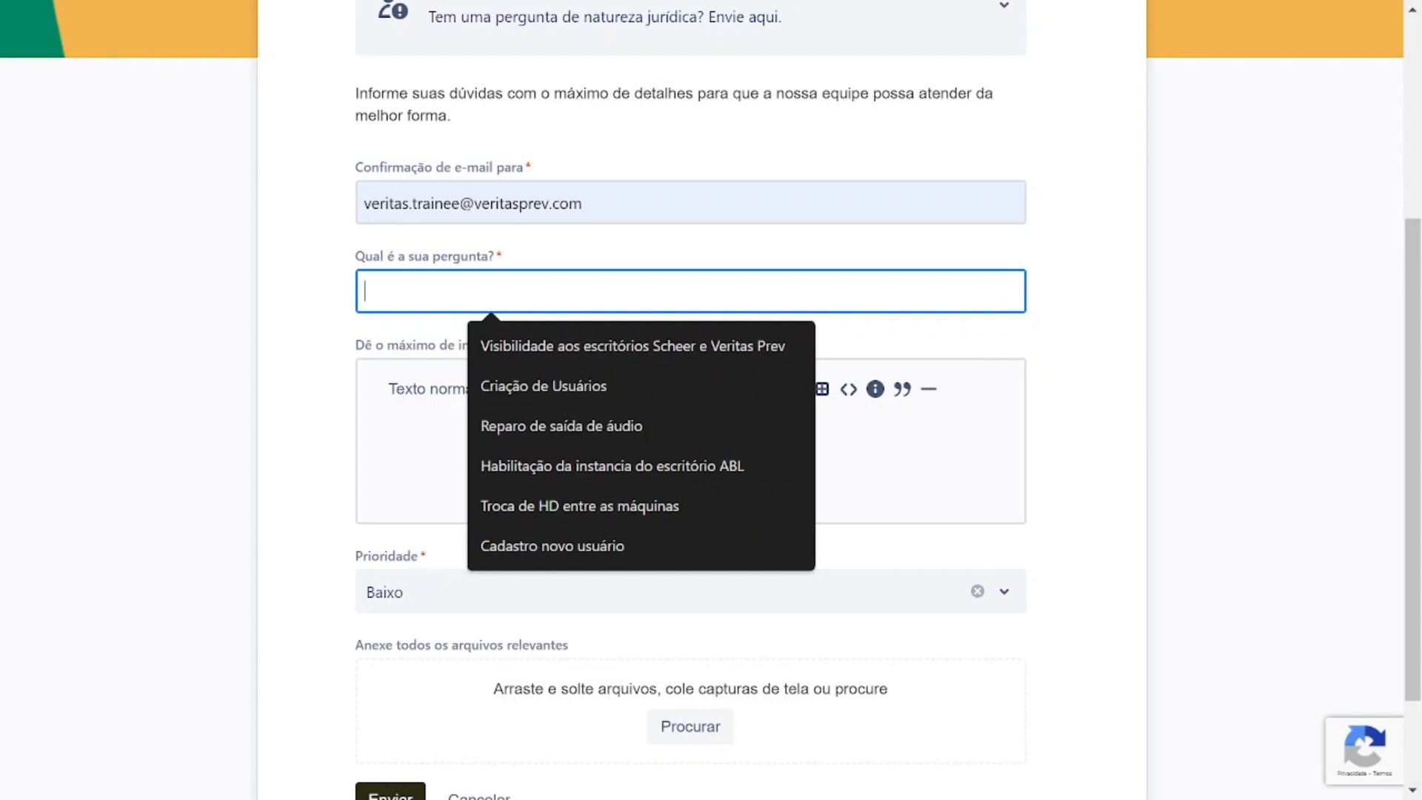
type("O que ")
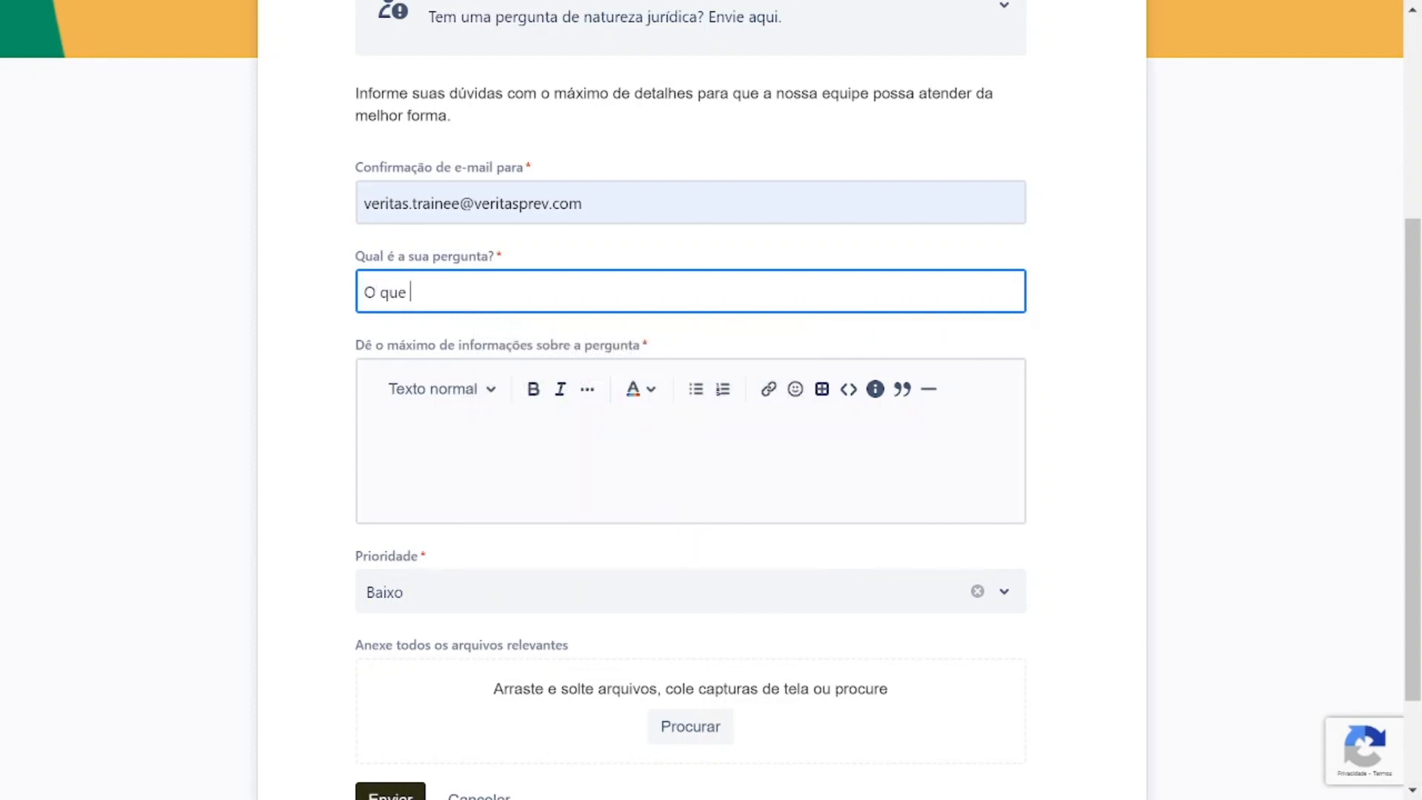
type("é a Cópia de Proce")
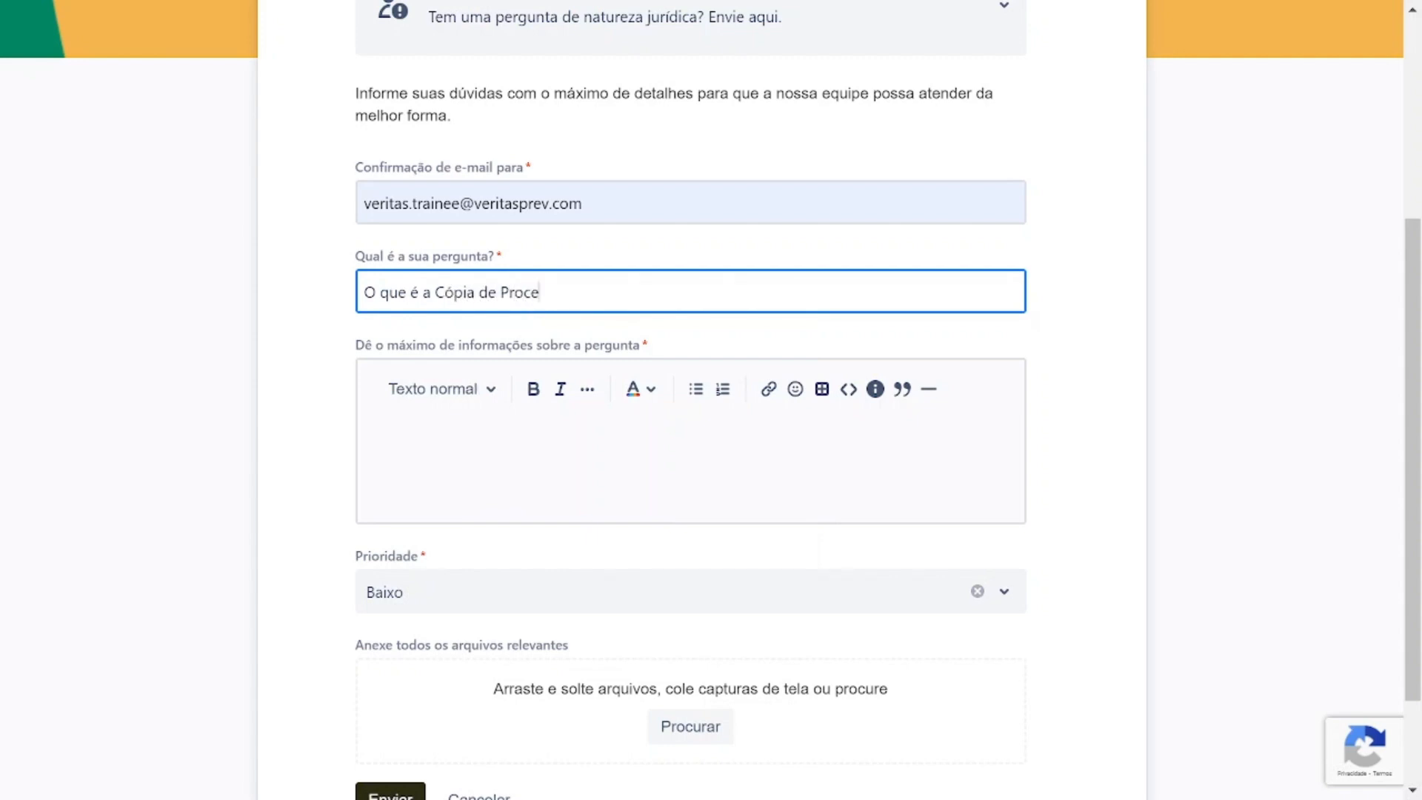
type("sso Administrativo")
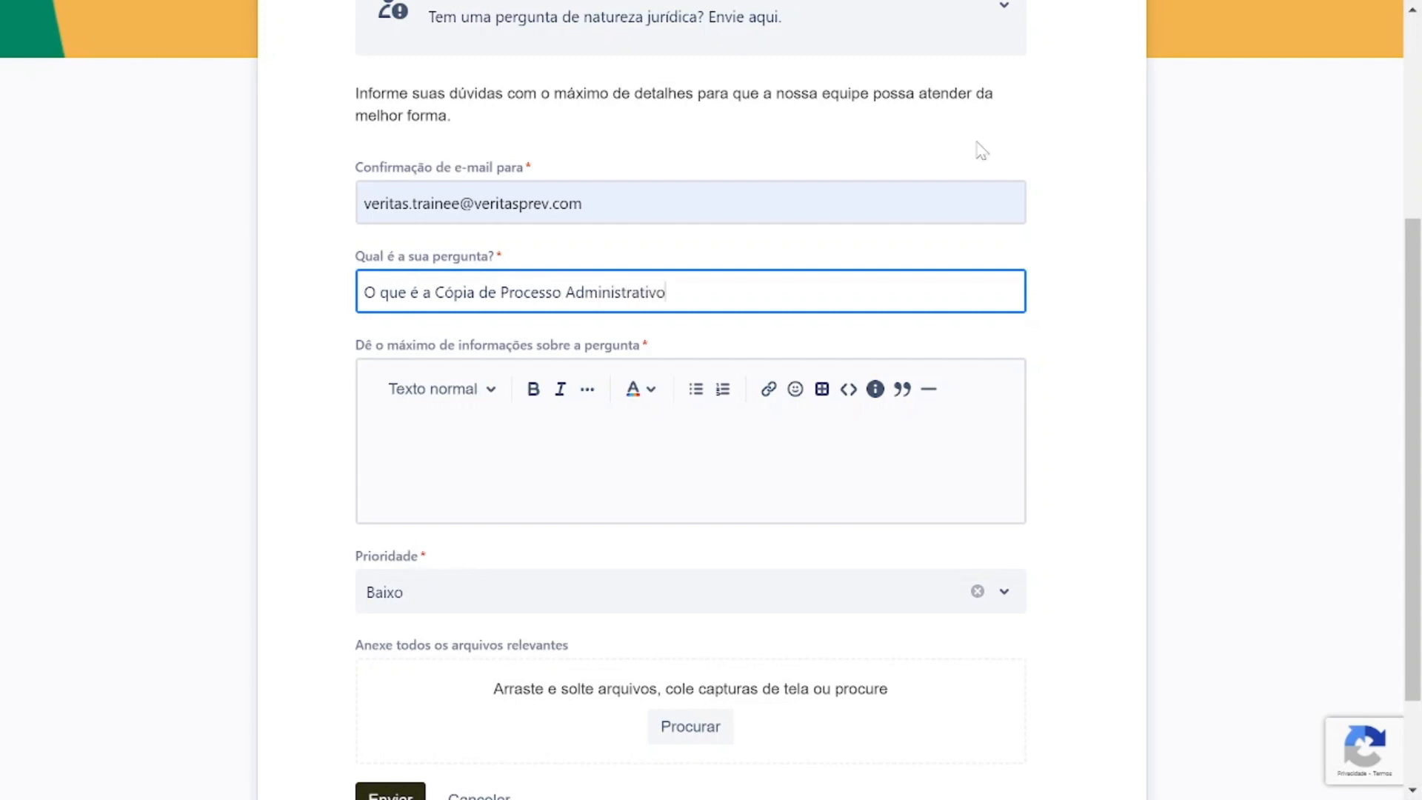
Describe the question as "Boa tarde," followed on a new line by "Gostaria de saber o que é a cópia do processo".
left_click(679, 418)
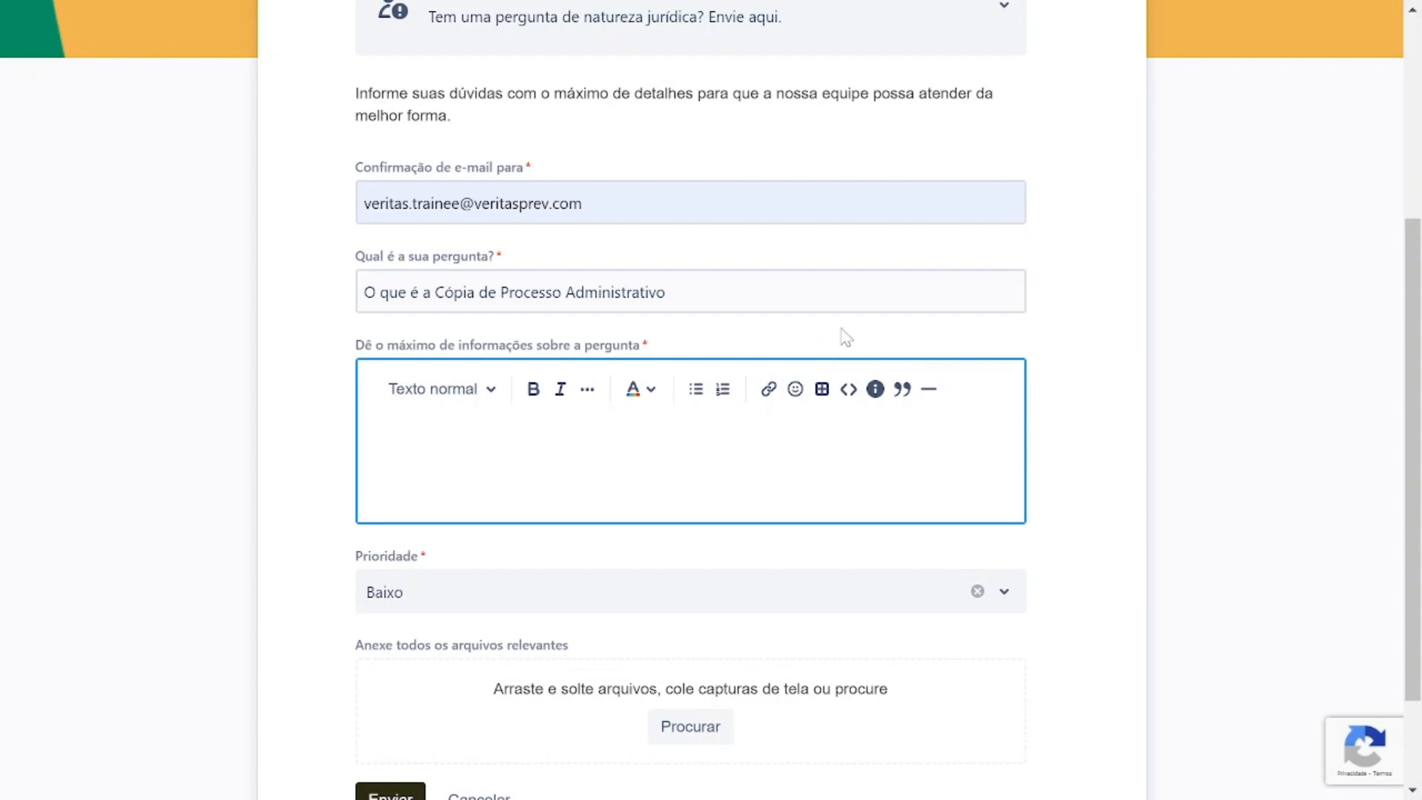
type("Boa tarde,")
key("Return")
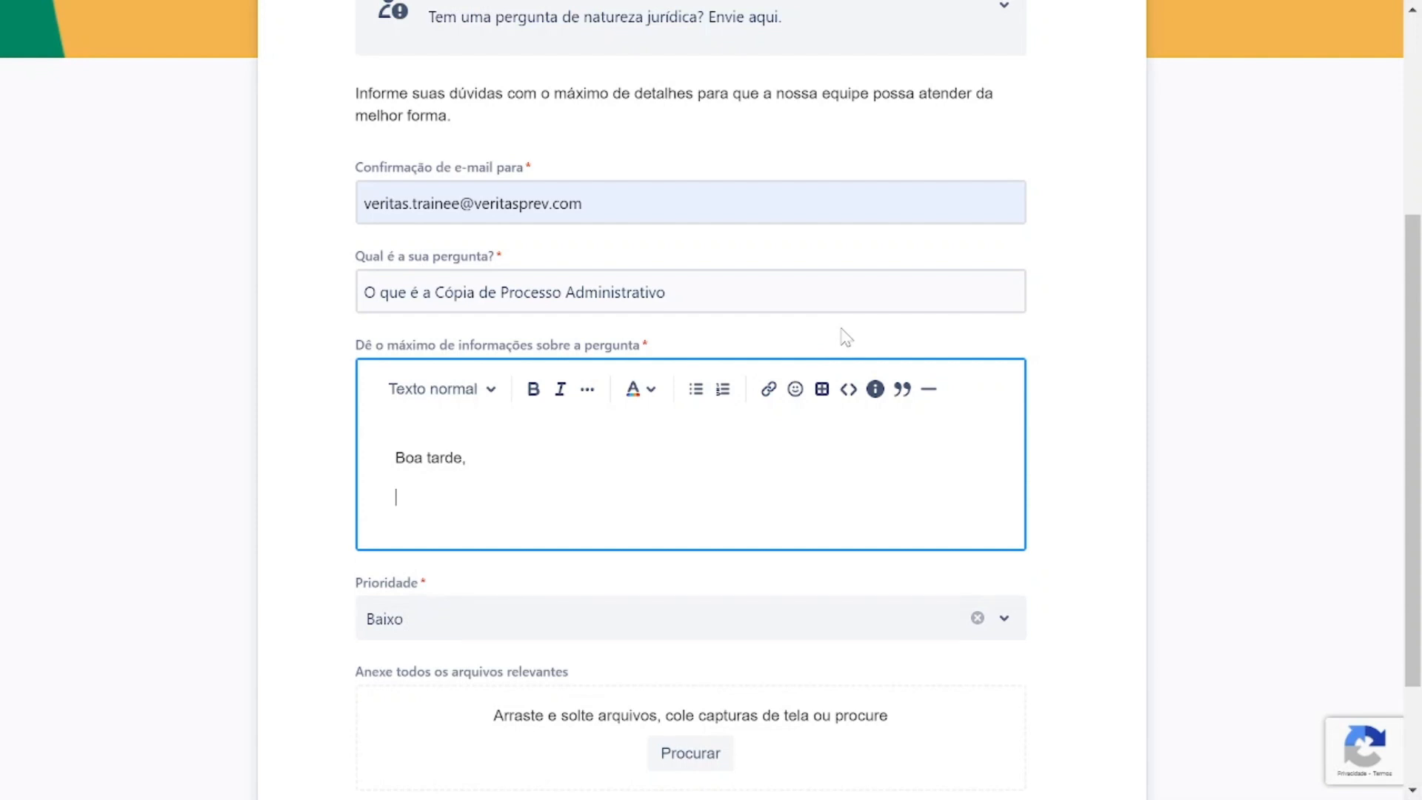
type("Gostaria de saber o ")
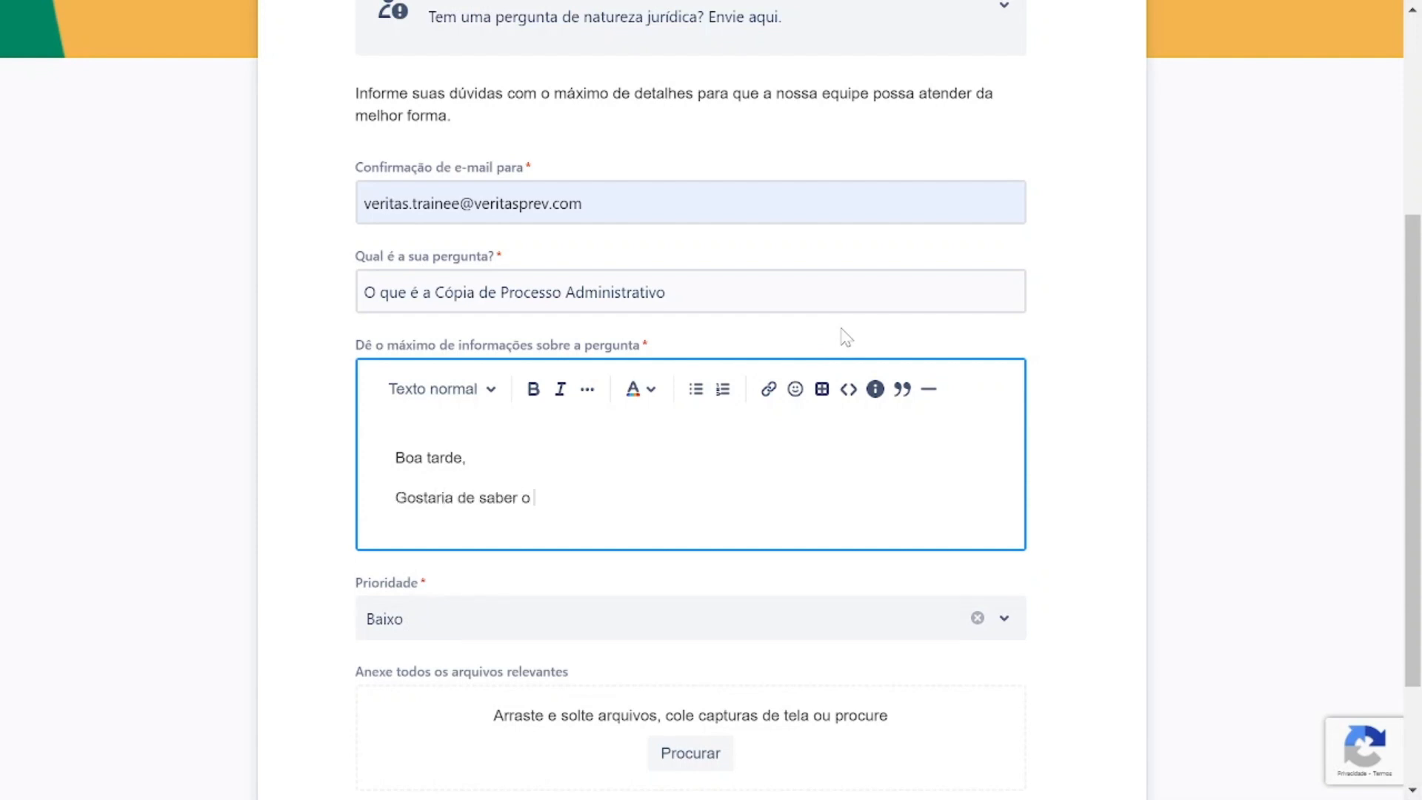
type("que é a cópia do processo")
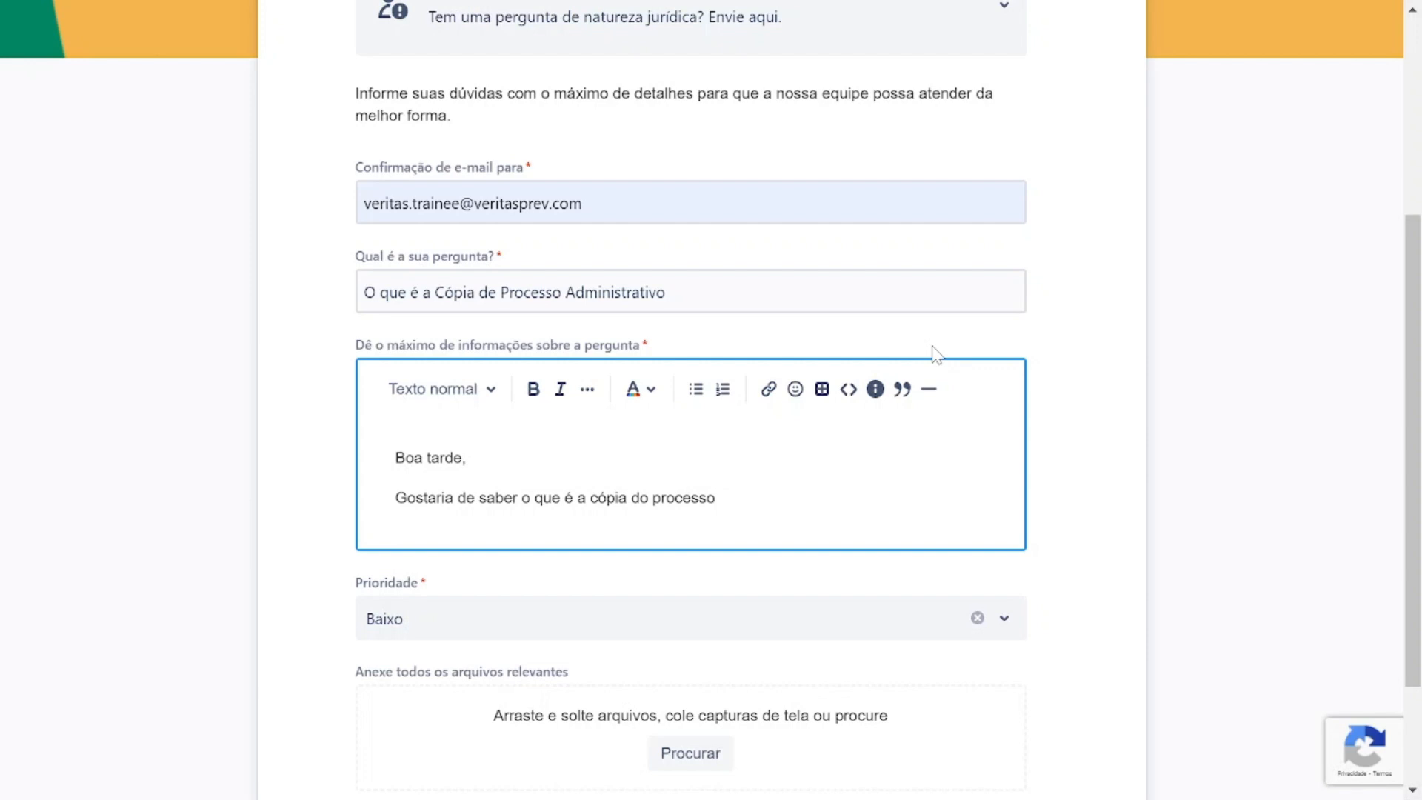
Try the priority options of the request and set the priority to Baixo.
scroll(793, 245, "down", 2)
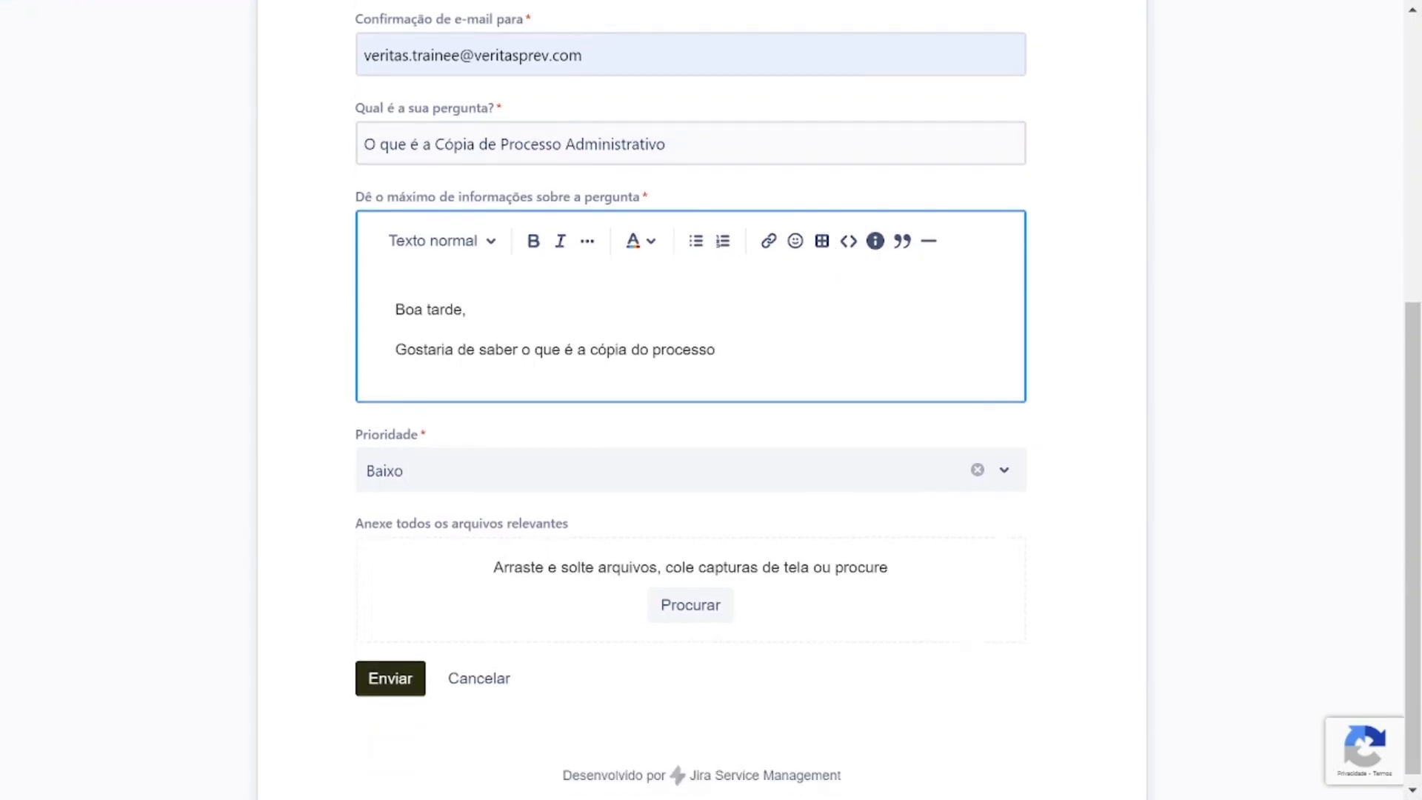
left_click(516, 452)
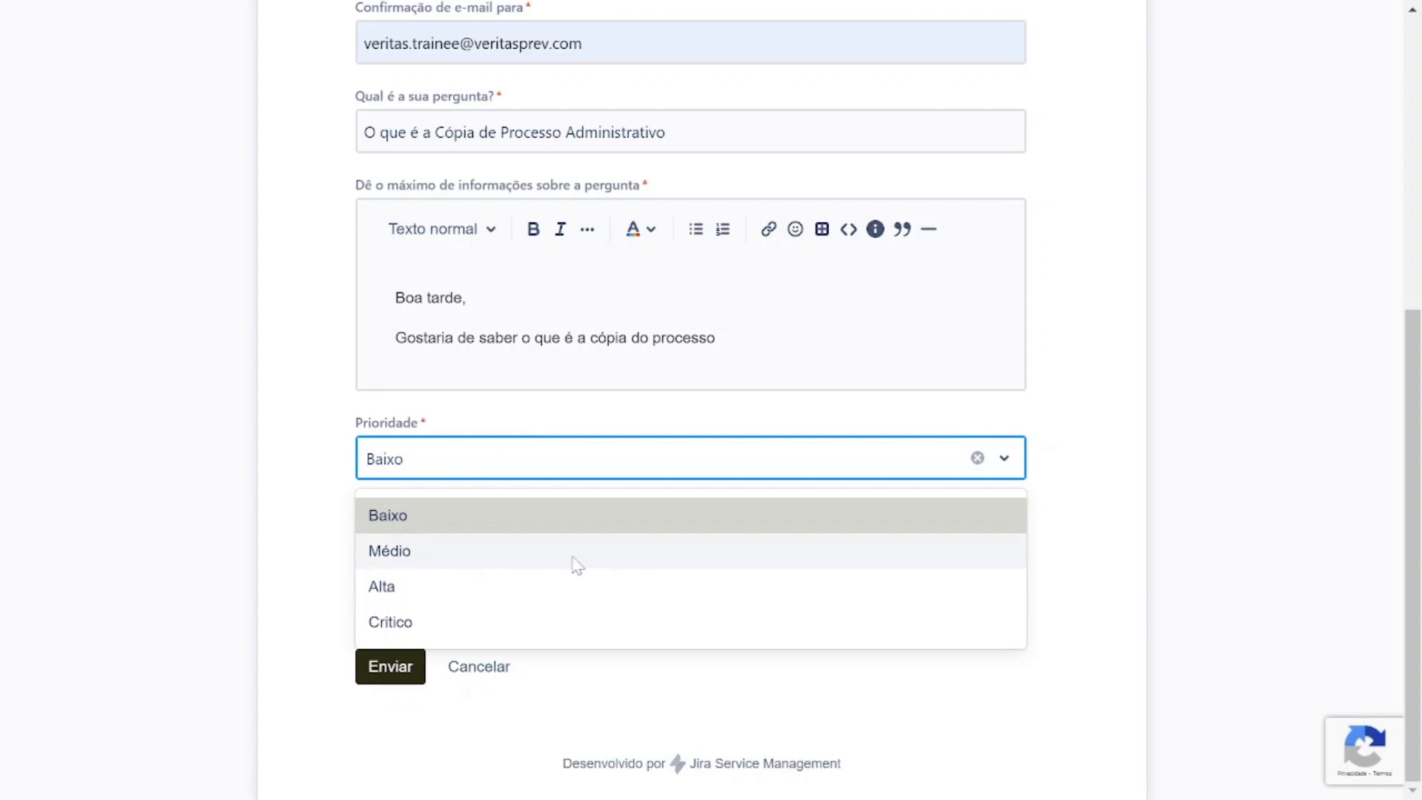
left_click(514, 554)
left_click(511, 474)
left_click(489, 514)
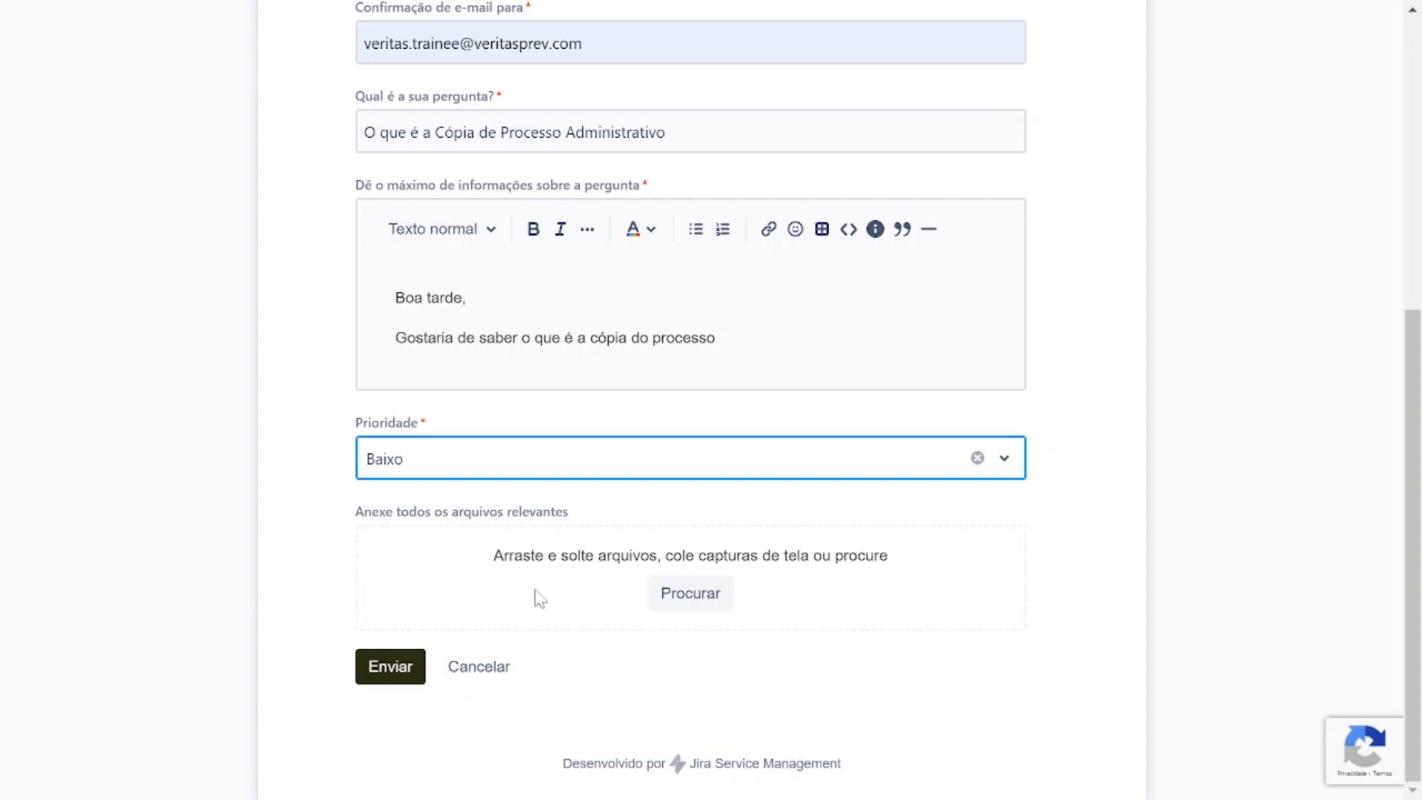
Leave the unsent request form for the login page and submit the account's saved e-mail address.
scroll(525, 287, "up", 2)
scroll(526, 288, "down", 2)
scroll(407, 637, "up", 4)
scroll(407, 616, "up", 3)
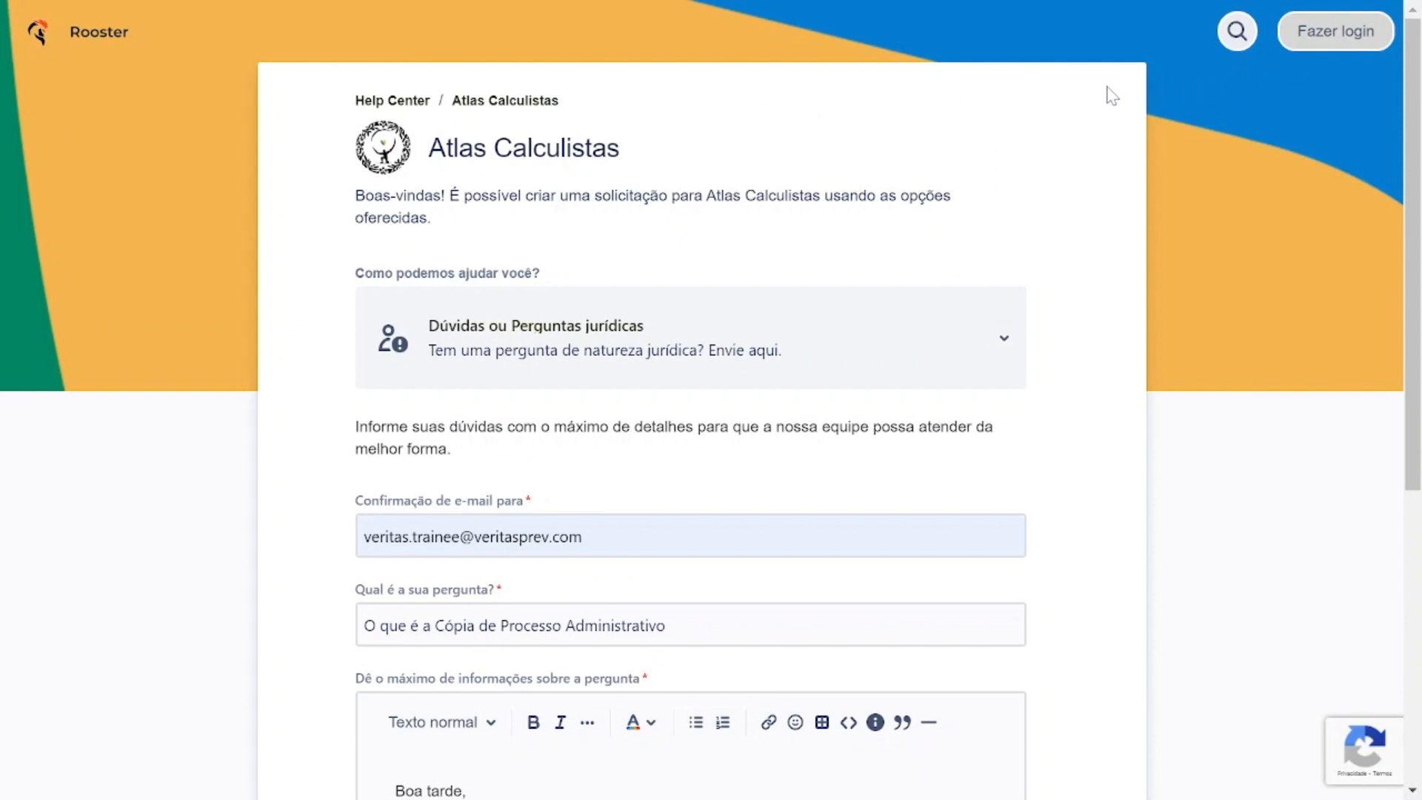
left_click(1335, 33)
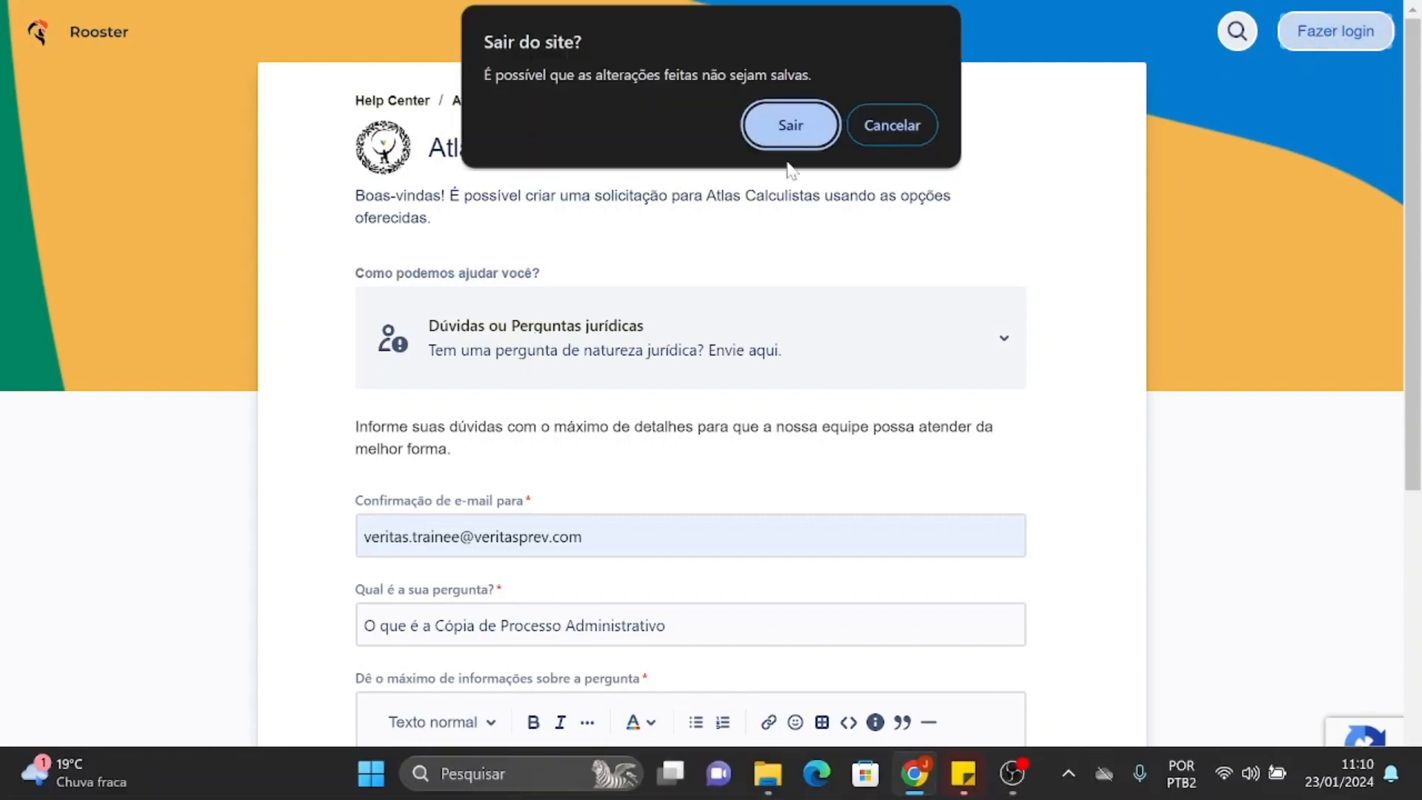
left_click(789, 128)
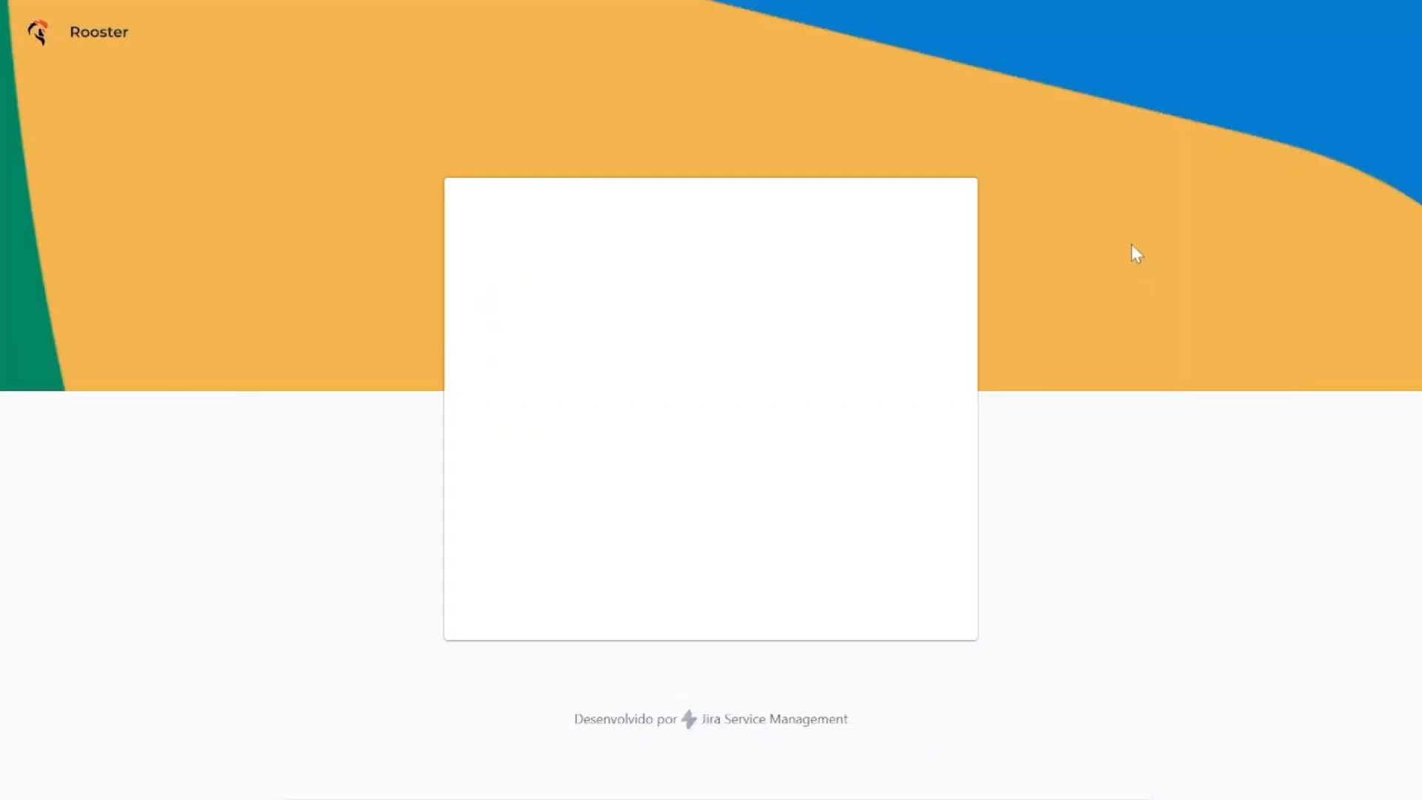
left_click(691, 422)
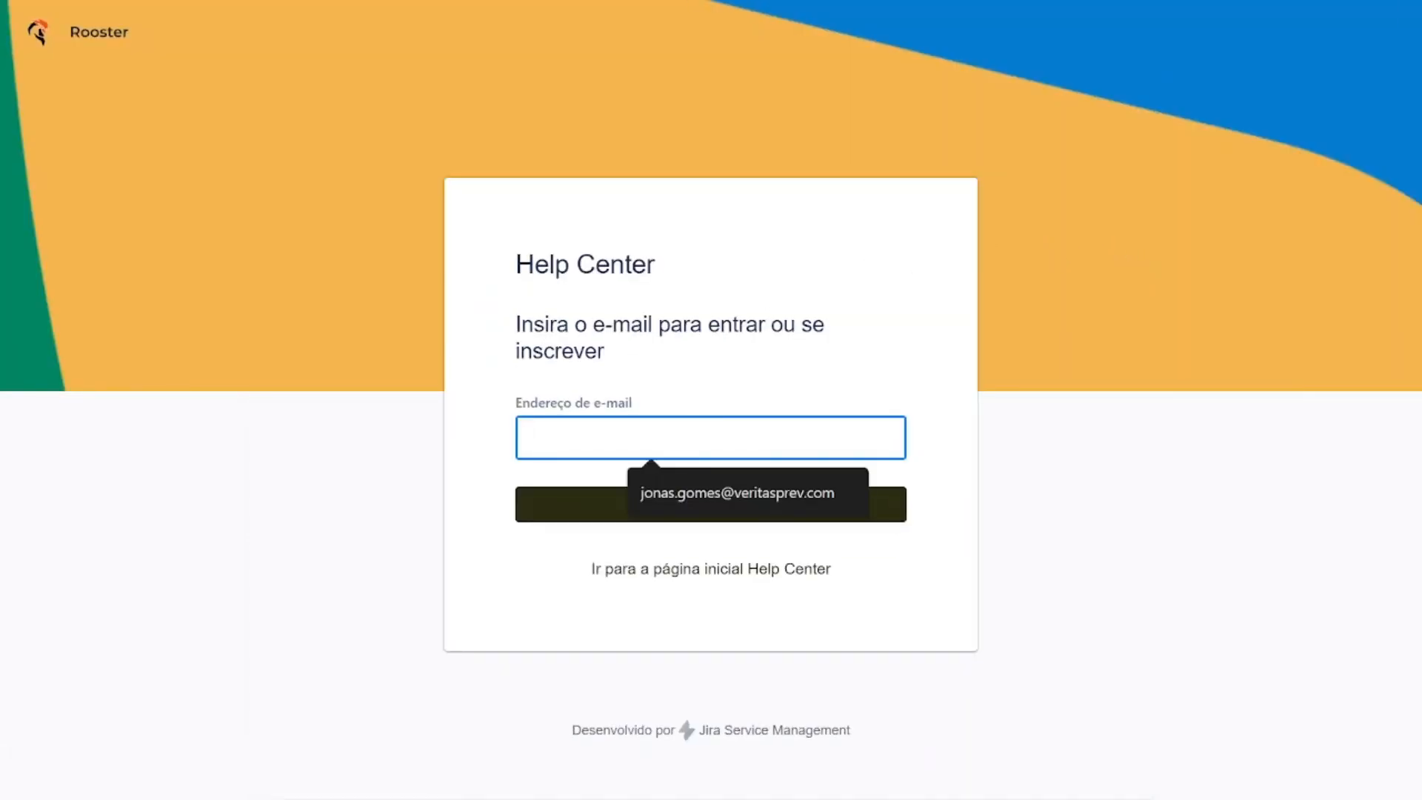
left_click(735, 491)
left_click(670, 511)
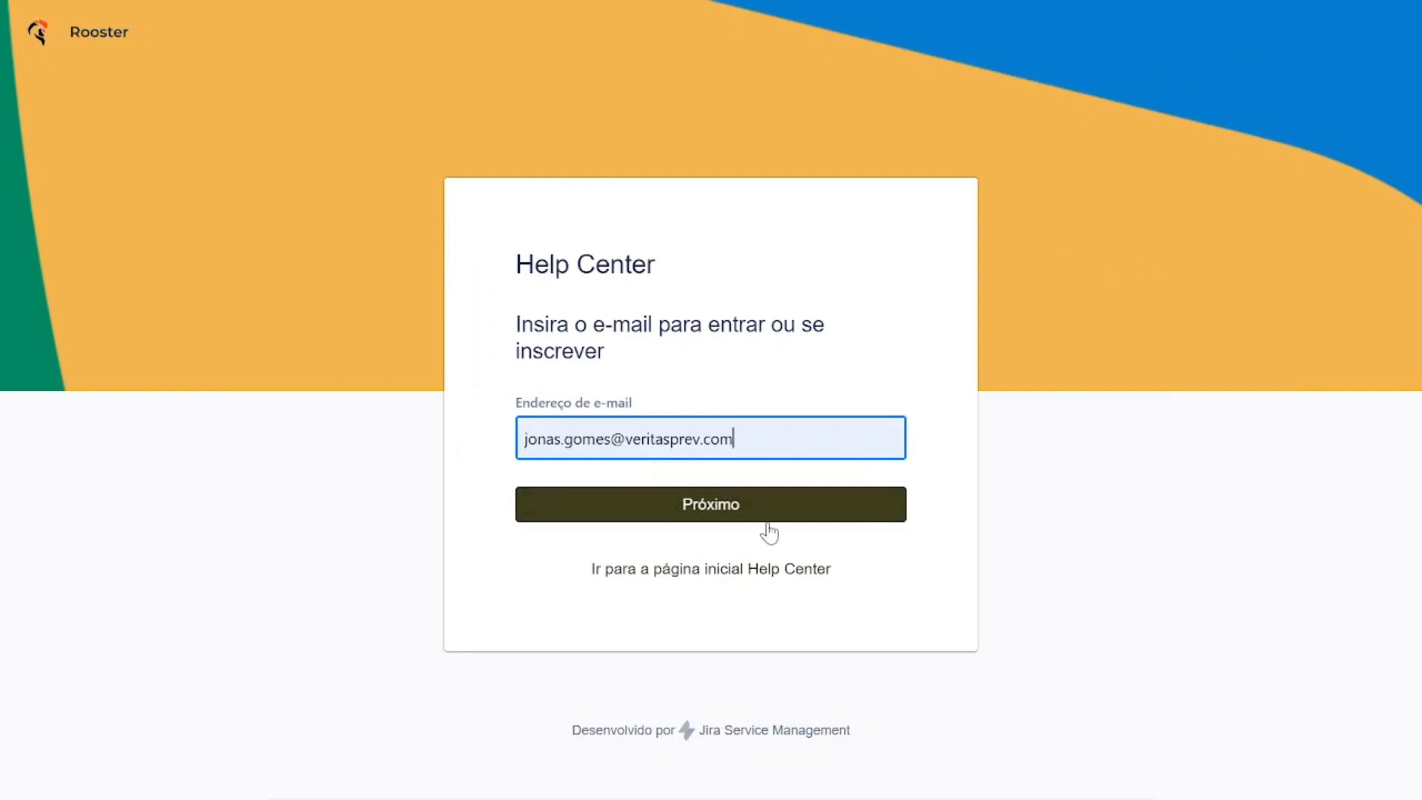
Enter the account password and sign in to the Help Center.
scroll(834, 478, "down", 1)
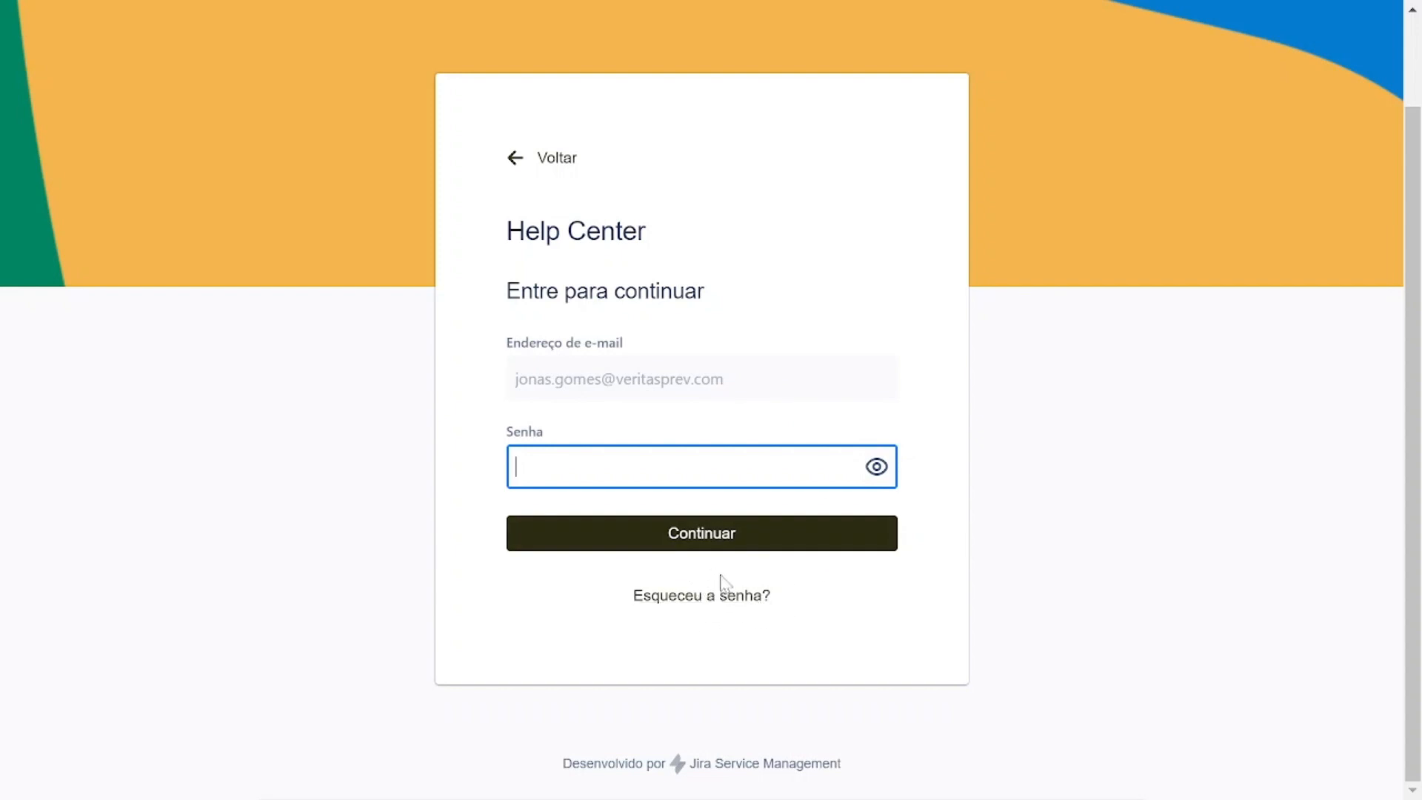
left_click(701, 466)
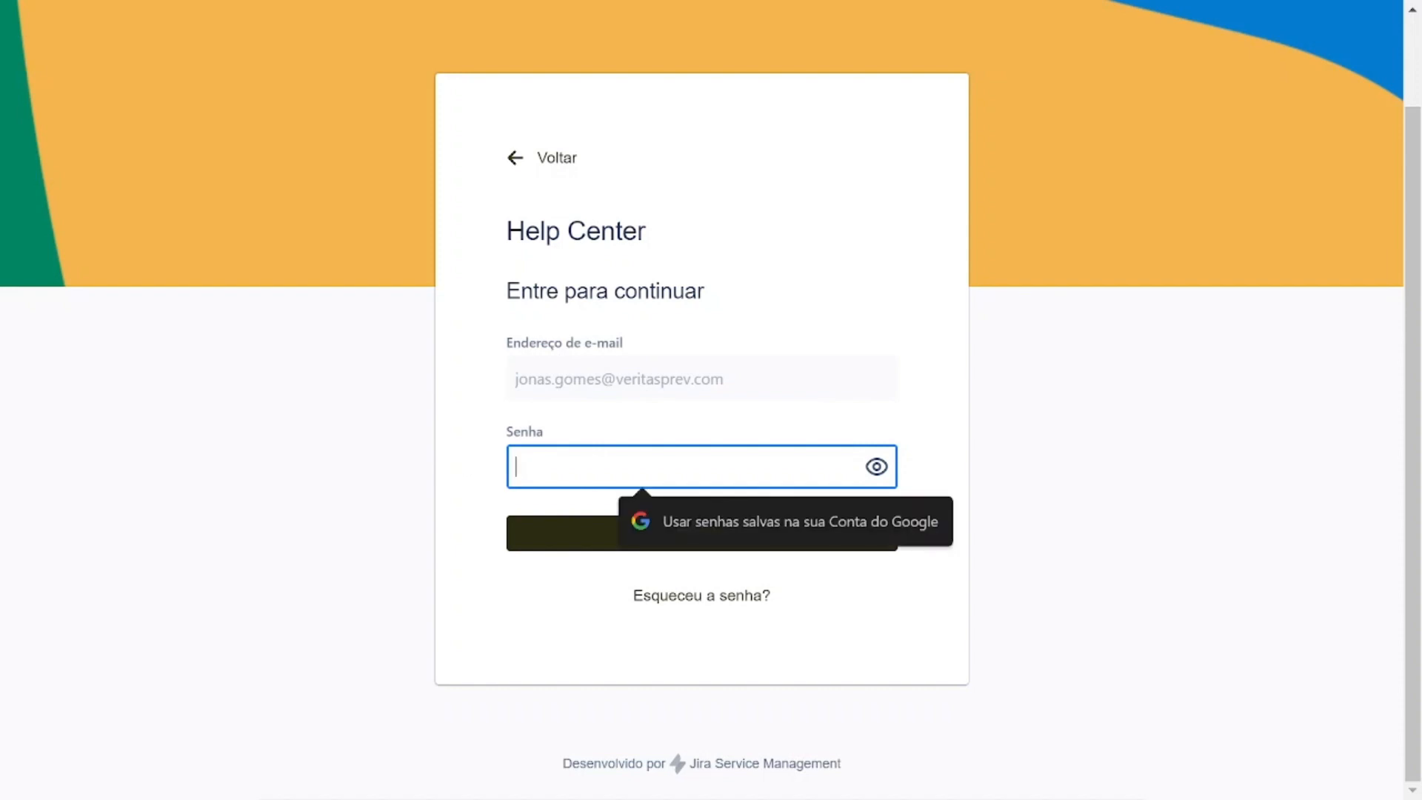
type("•••••")
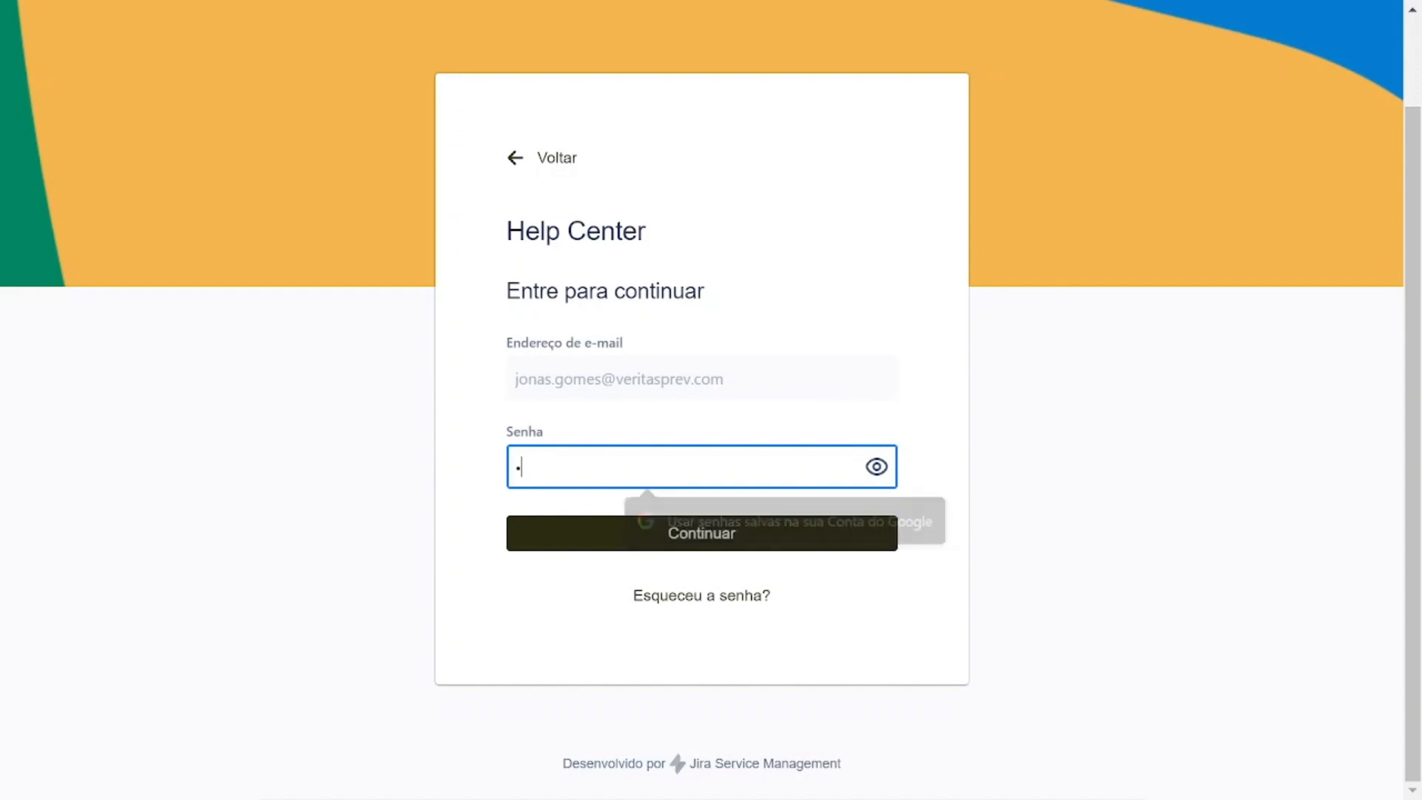
key("BackSpace")
key("BackSpace")
key("BackSpace")
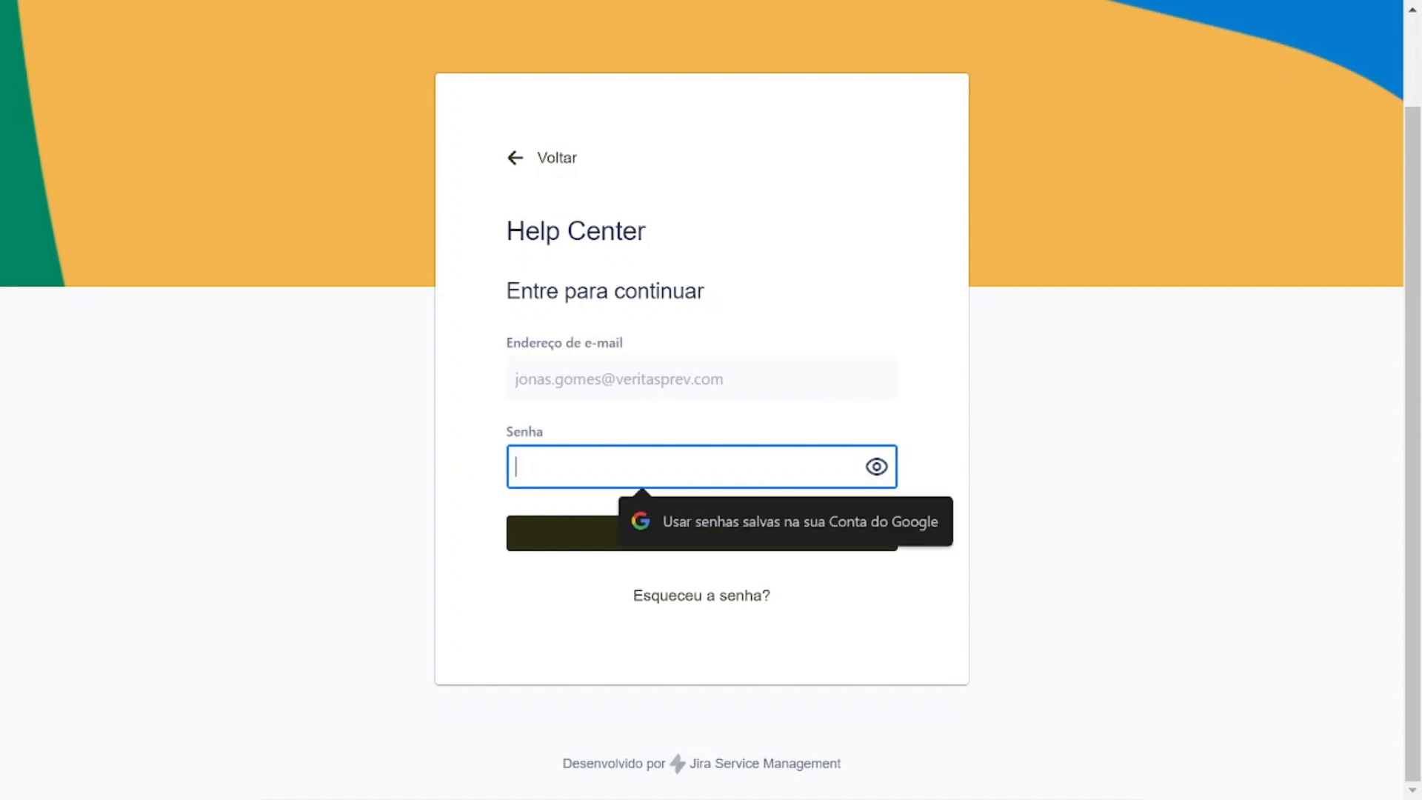
type("•••••")
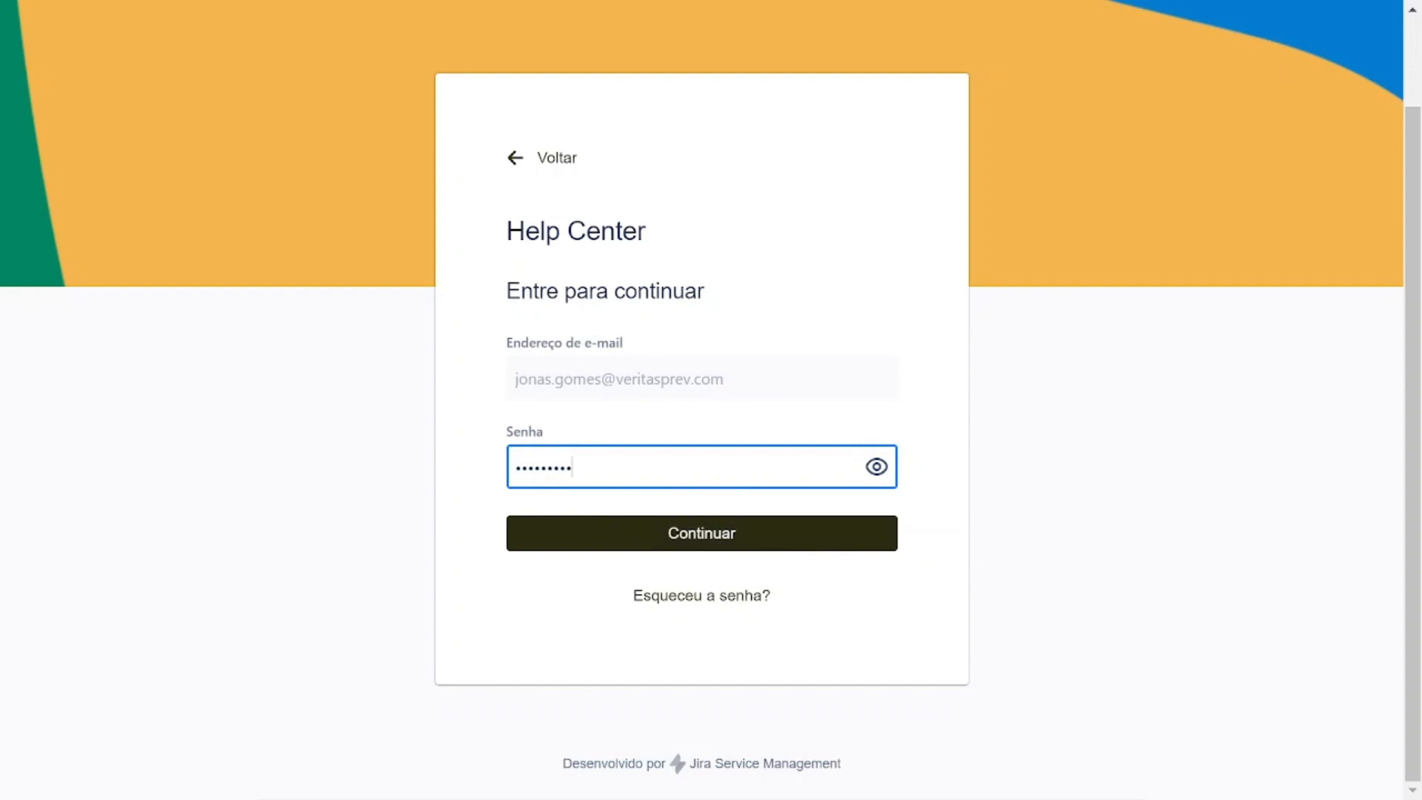
key("Return")
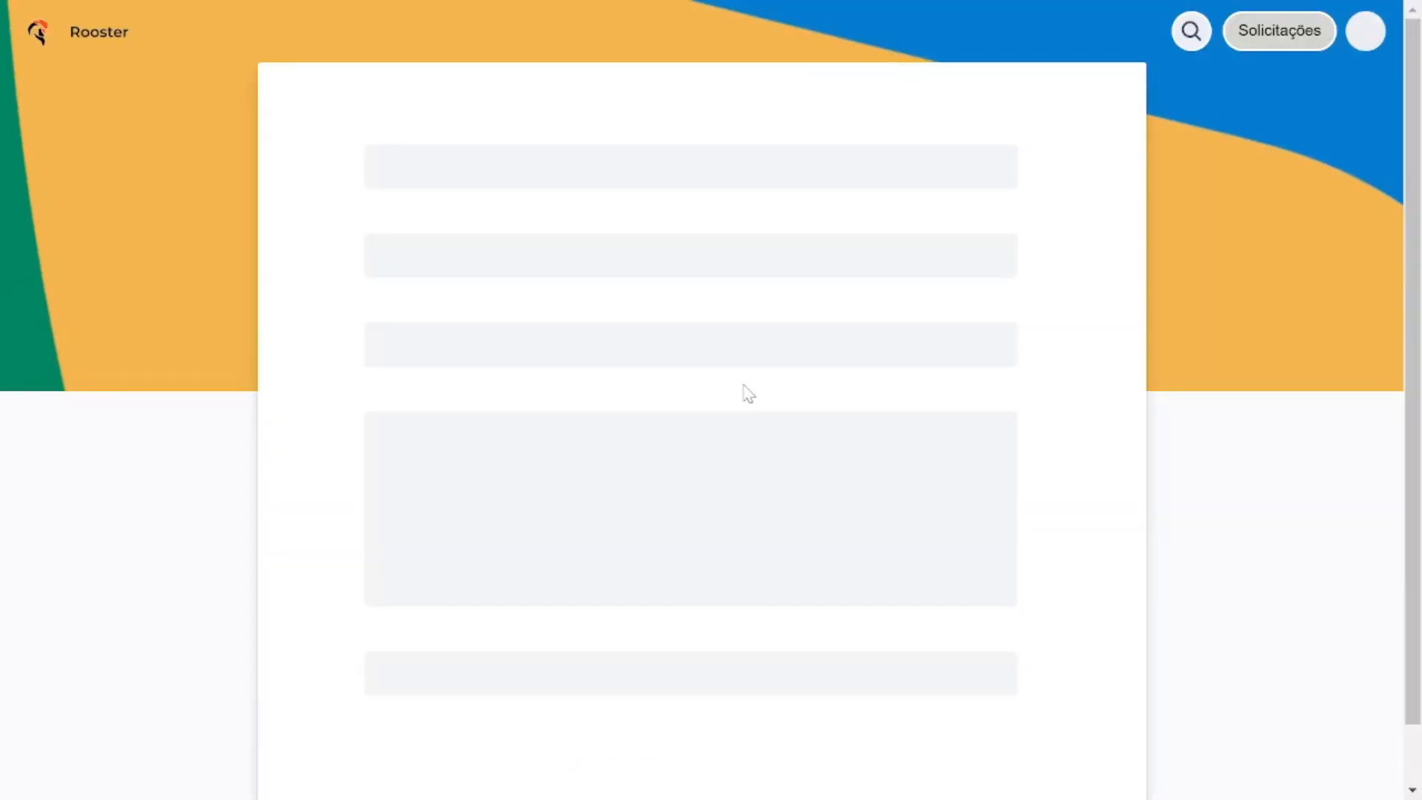
Open the list of requests created by the signed-in account and look through it.
left_click(1263, 45)
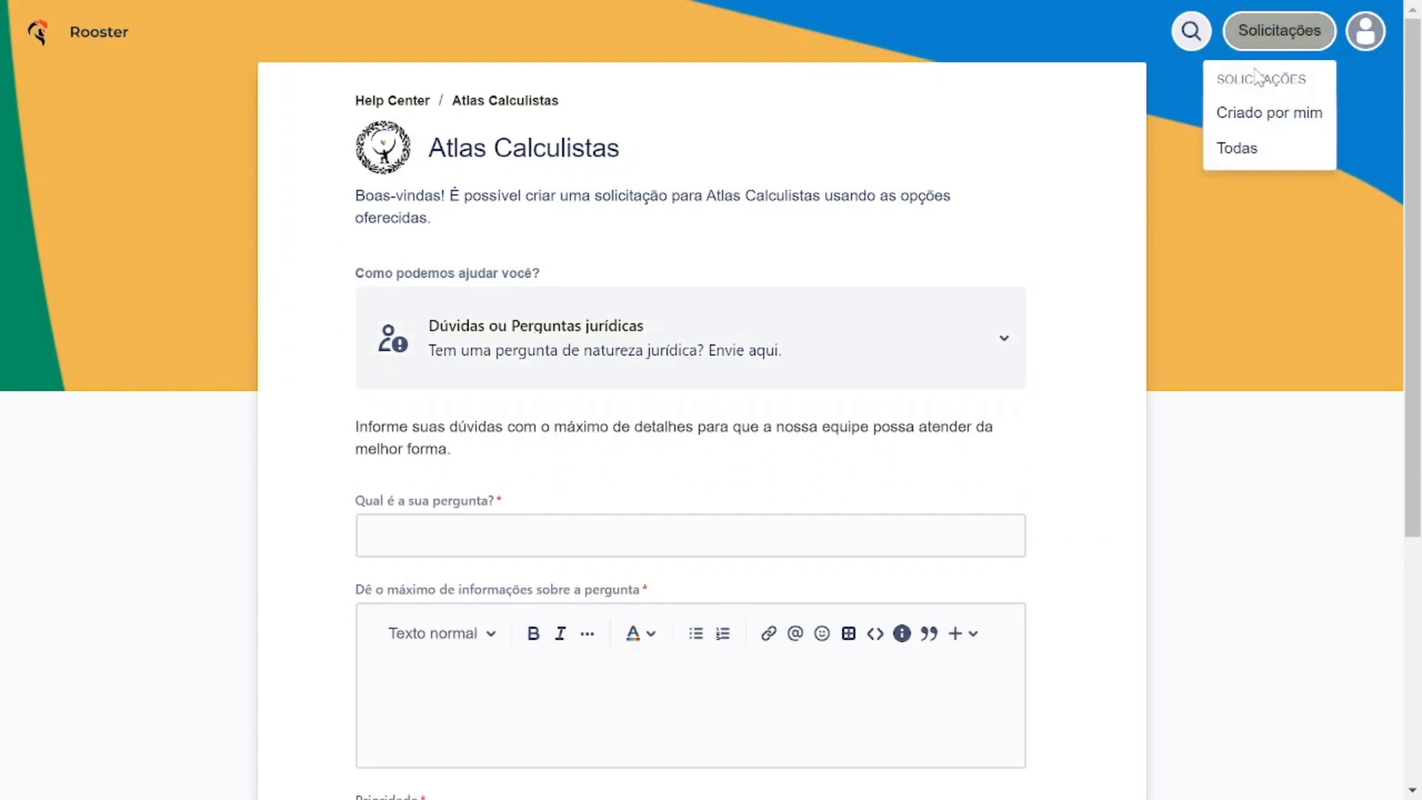
left_click(1243, 121)
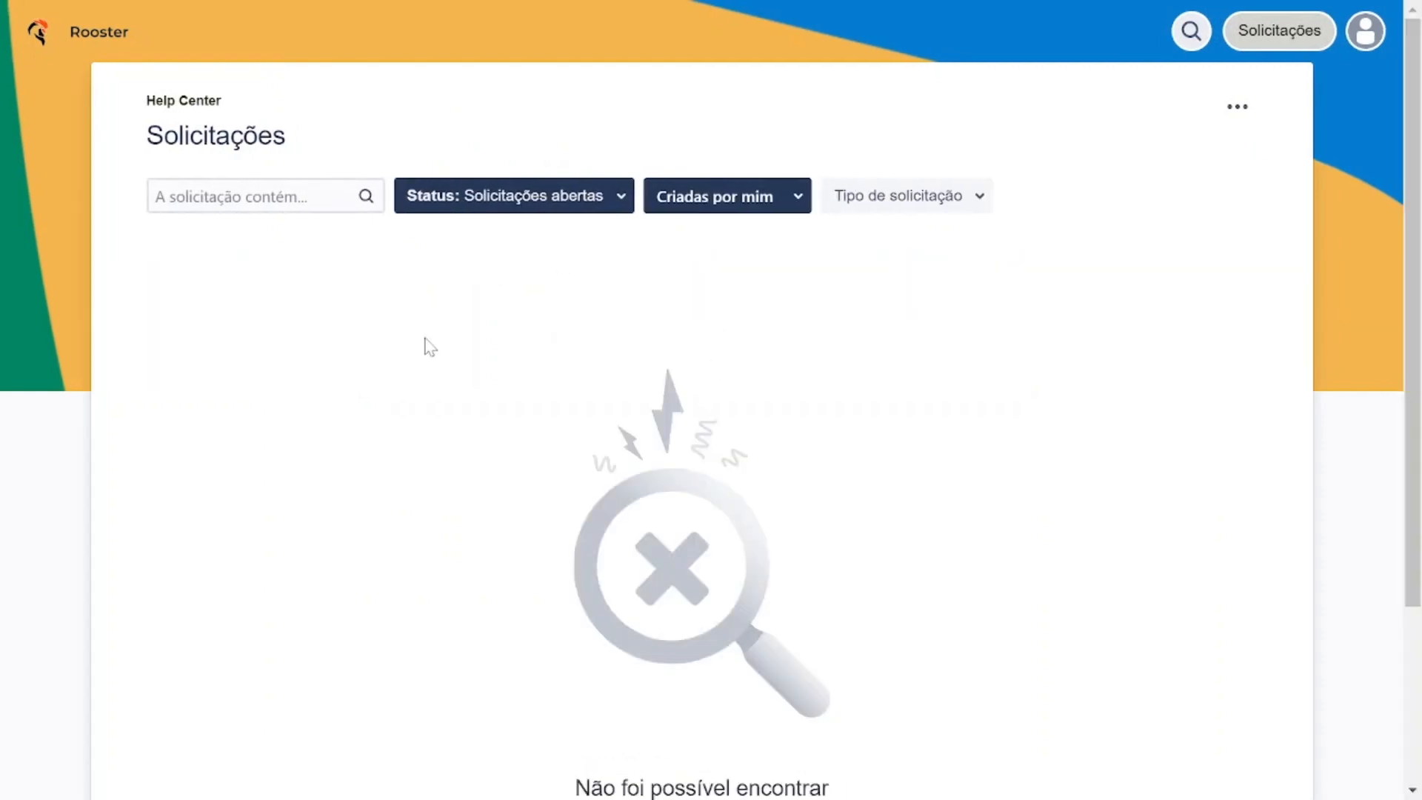
scroll(536, 486, "down", 3)
scroll(833, 529, "up", 3)
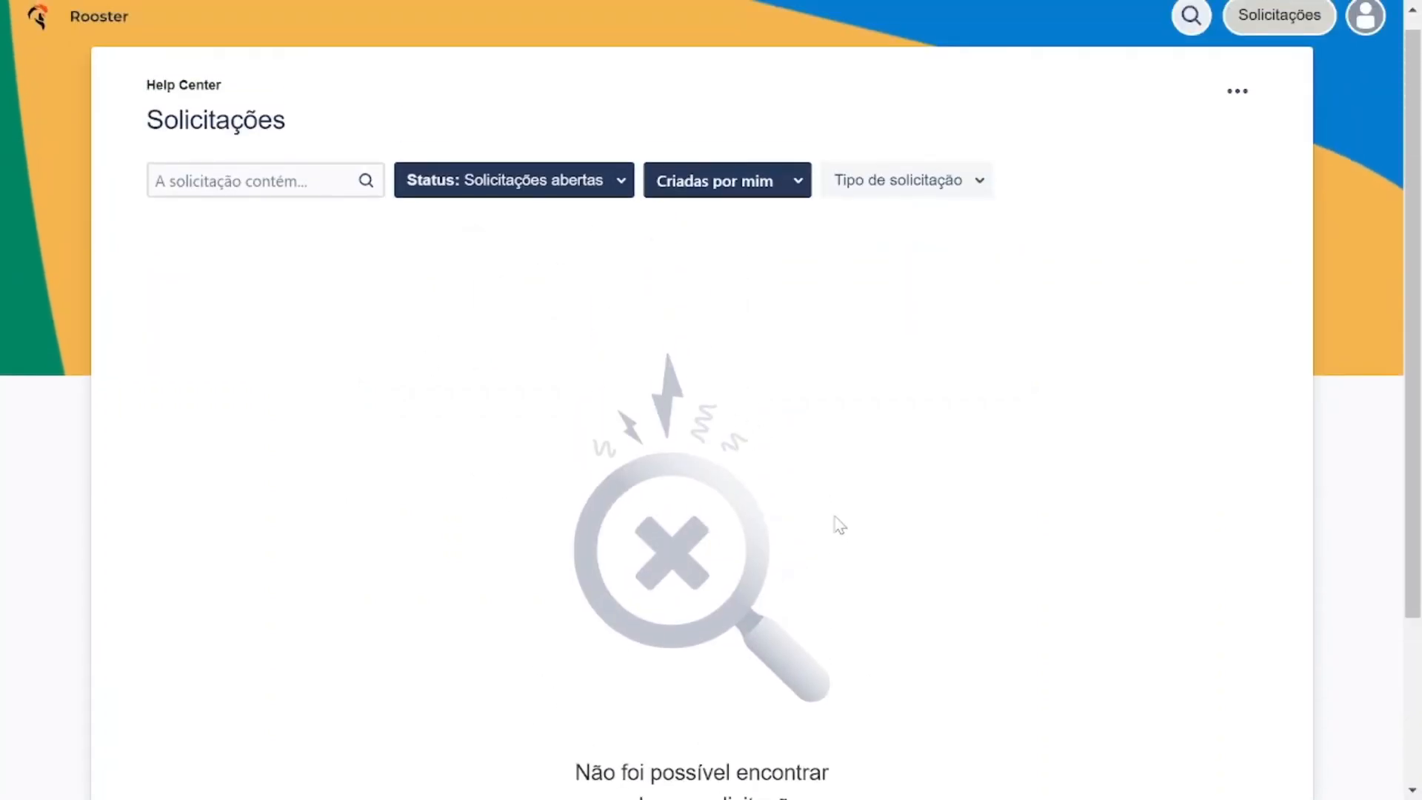
Extend the status filter of the request list to include Solicitações fechadas alongside the open requests.
left_click(588, 191)
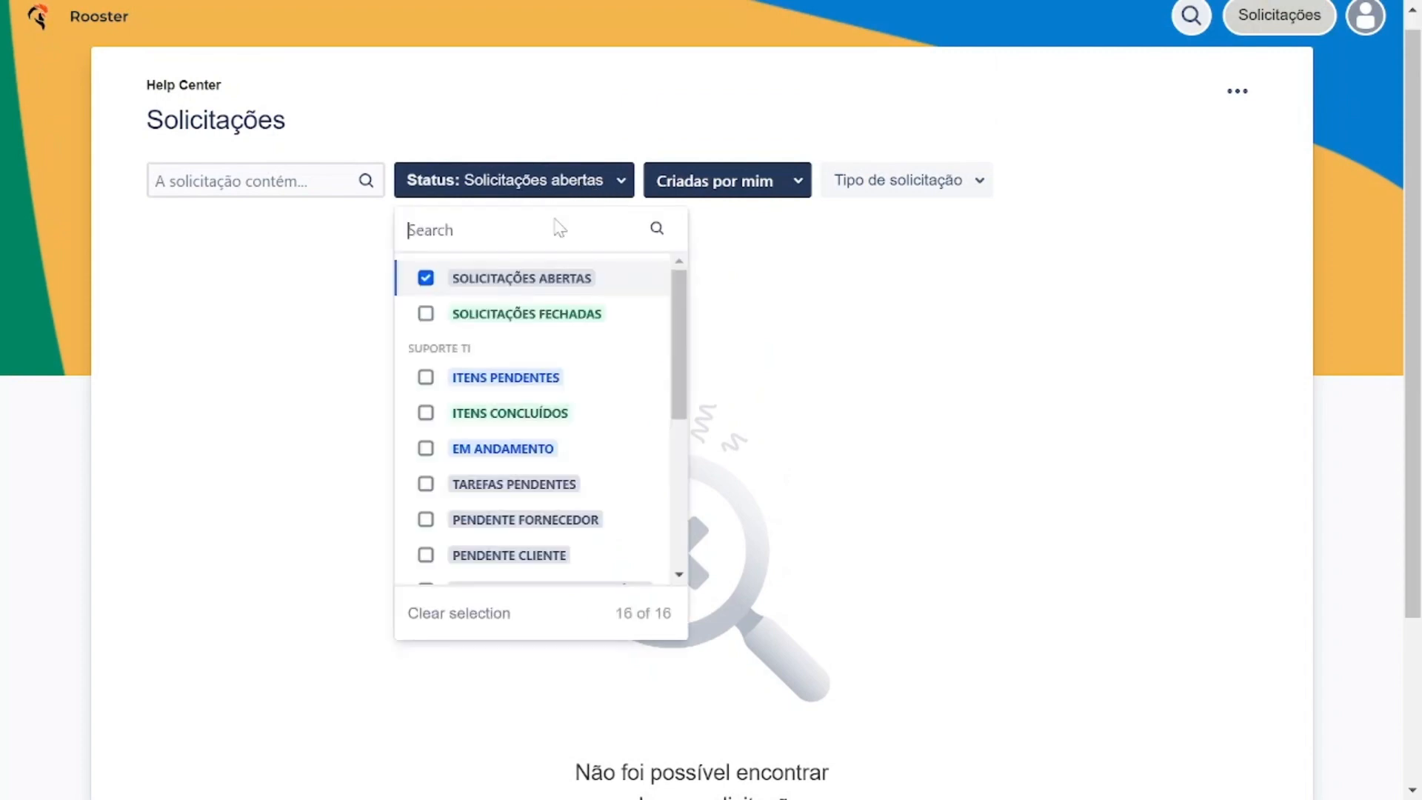
left_click(425, 314)
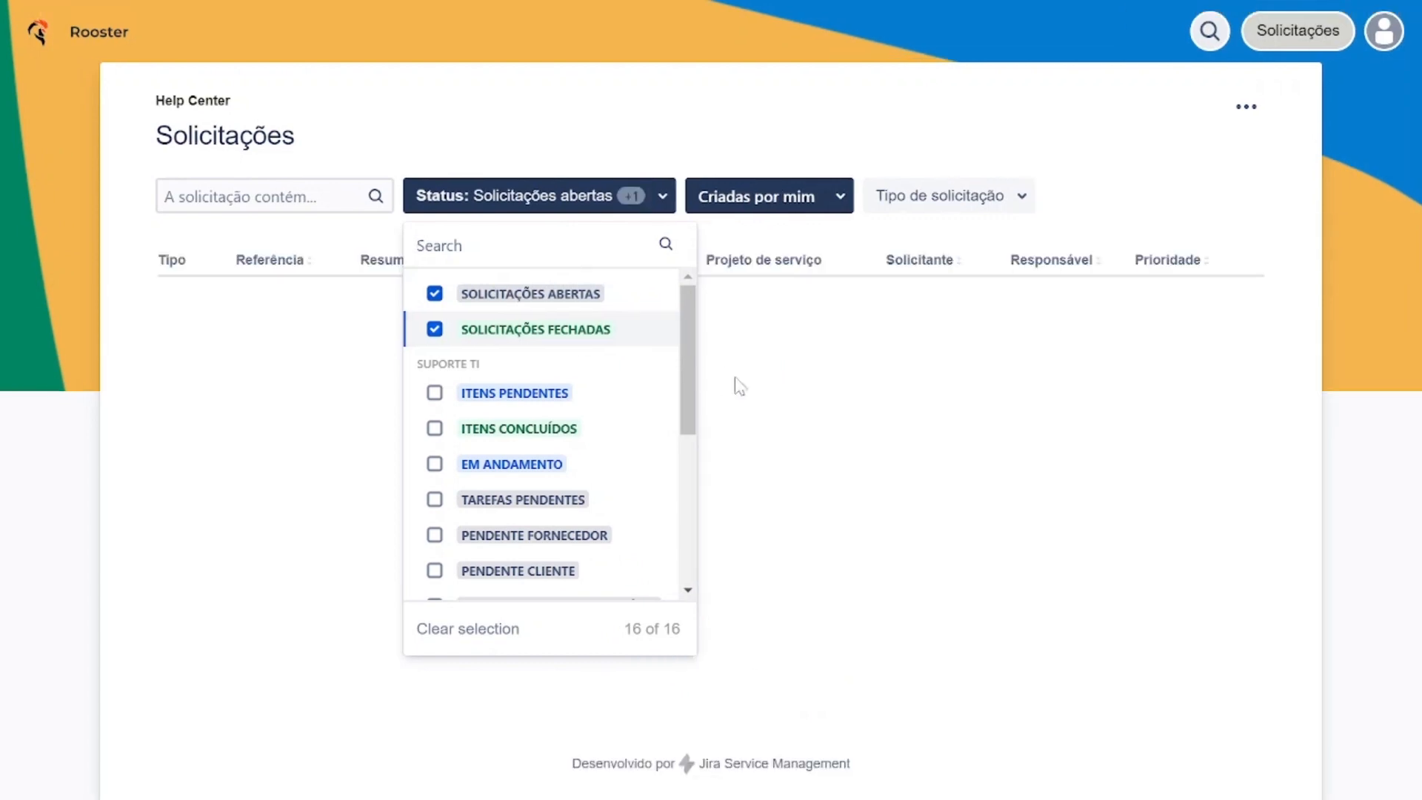
left_click(819, 732)
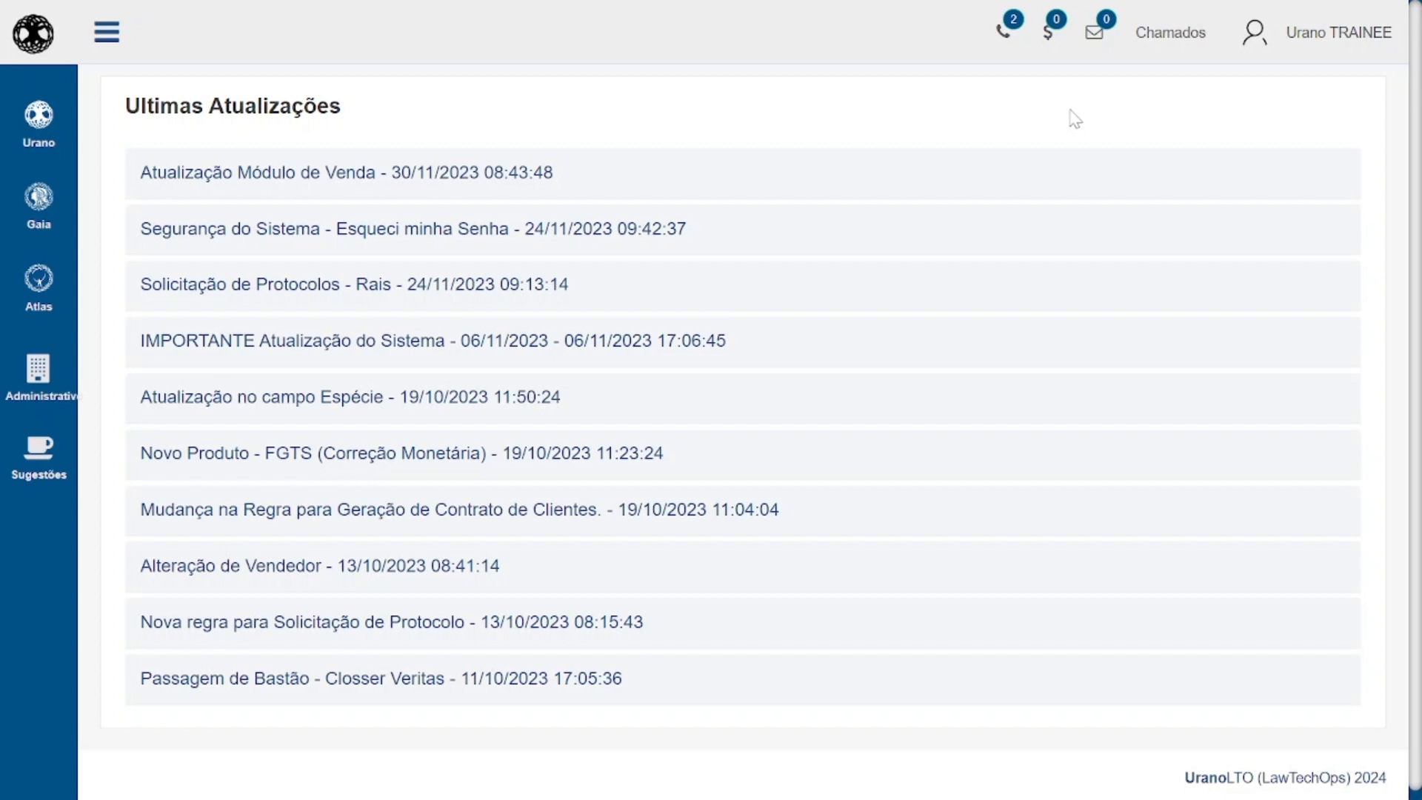
From the Urano system, open the Chamado TI support portal and start a new Requisição.
left_click(1162, 43)
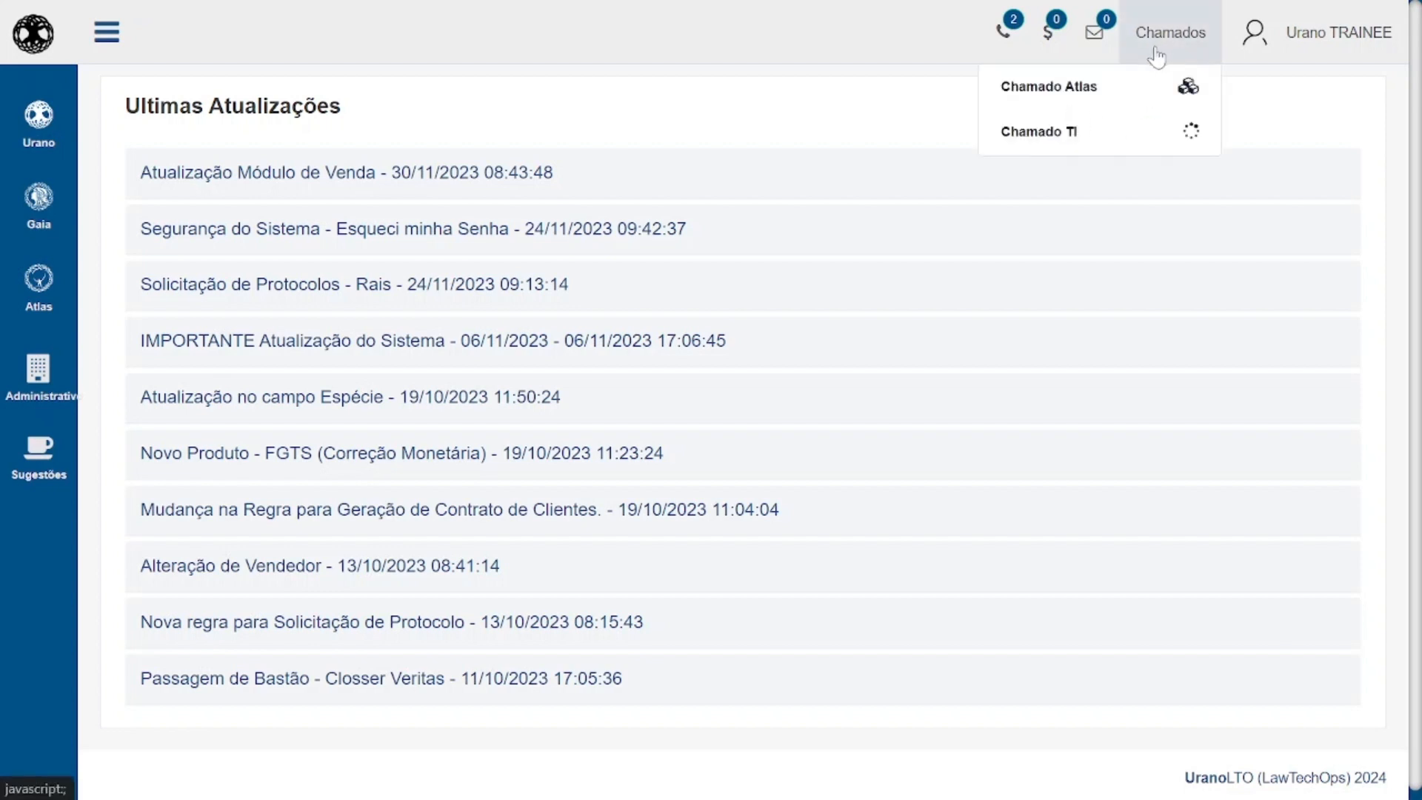
left_click(1040, 132)
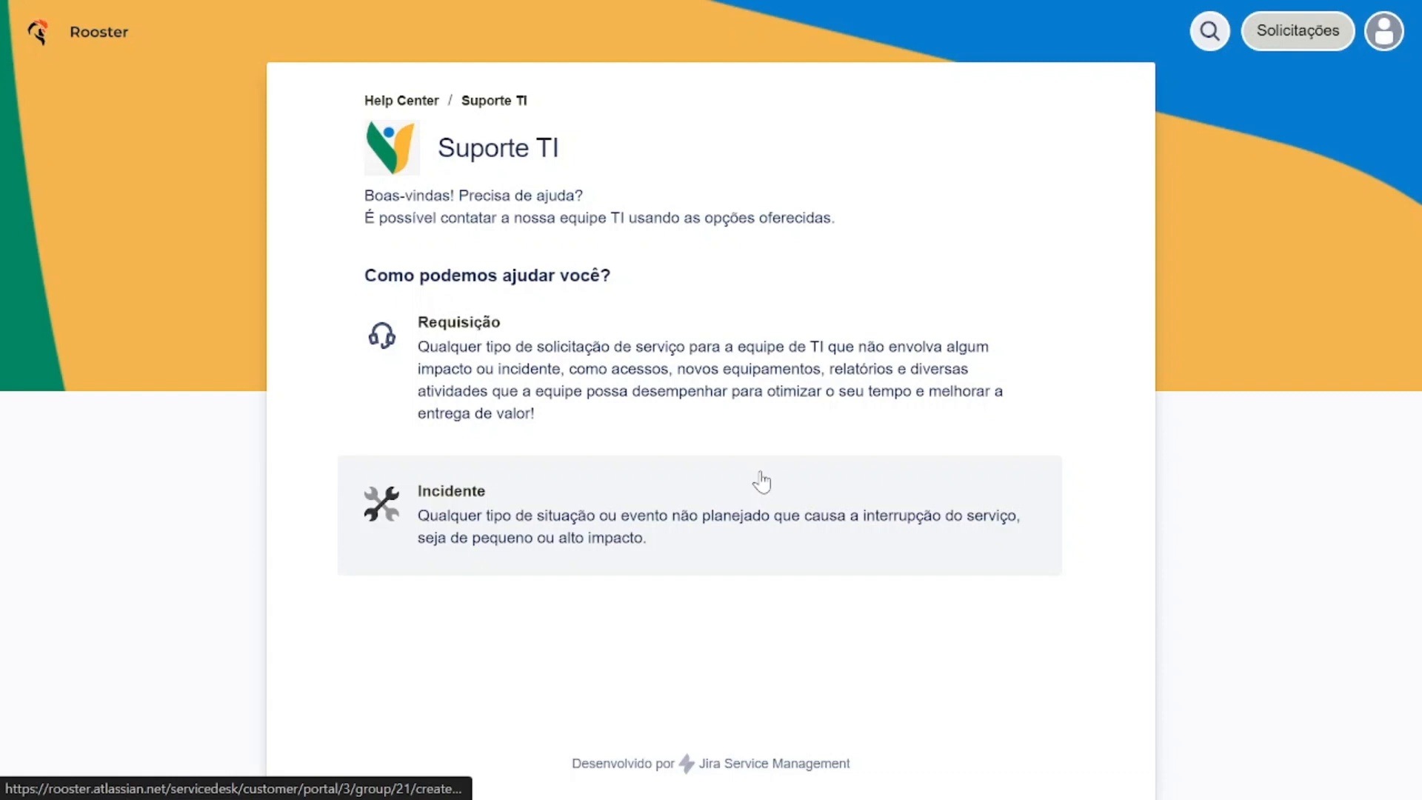
left_click(804, 356)
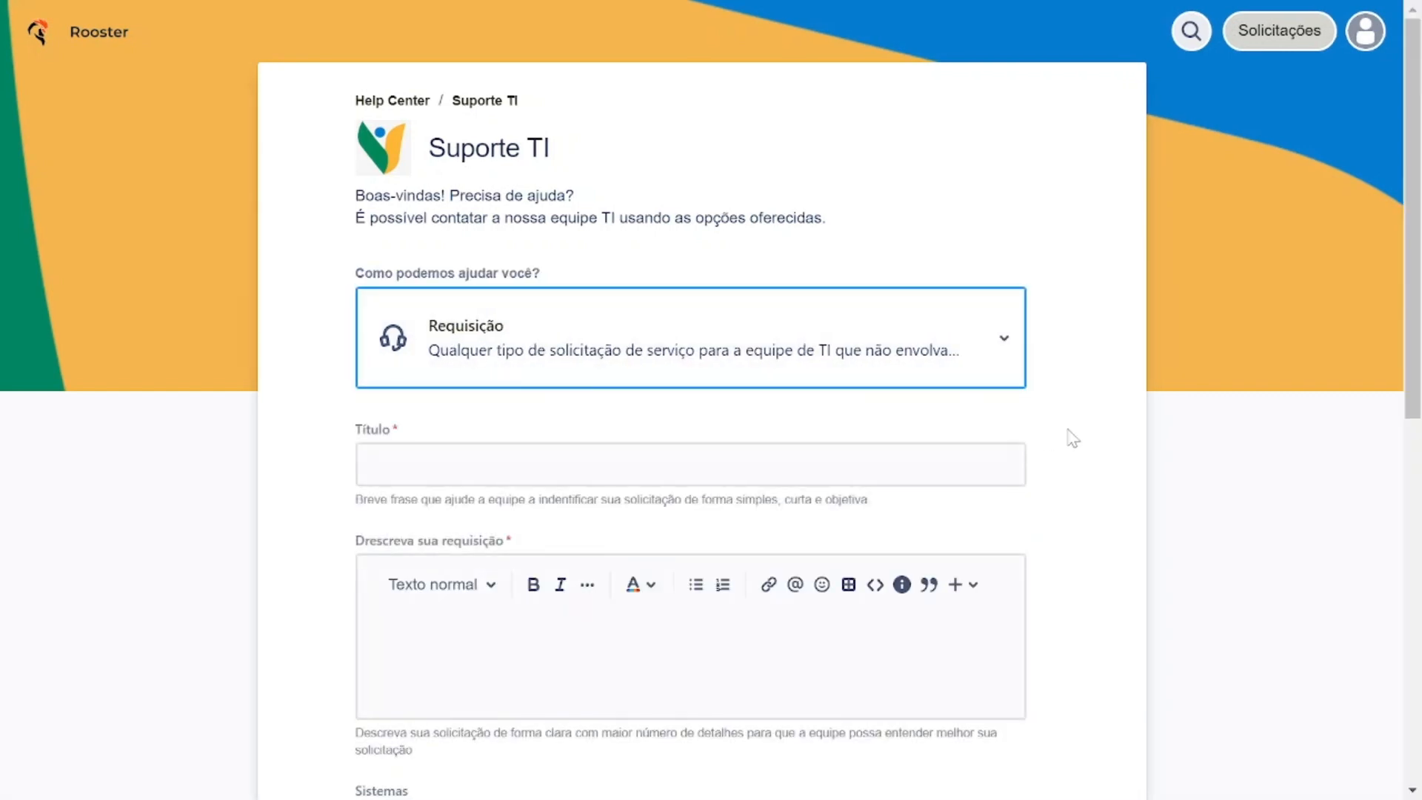
Fill in the request's Título with the saved entry Criação de Usuários.
scroll(1073, 438, "down", 2)
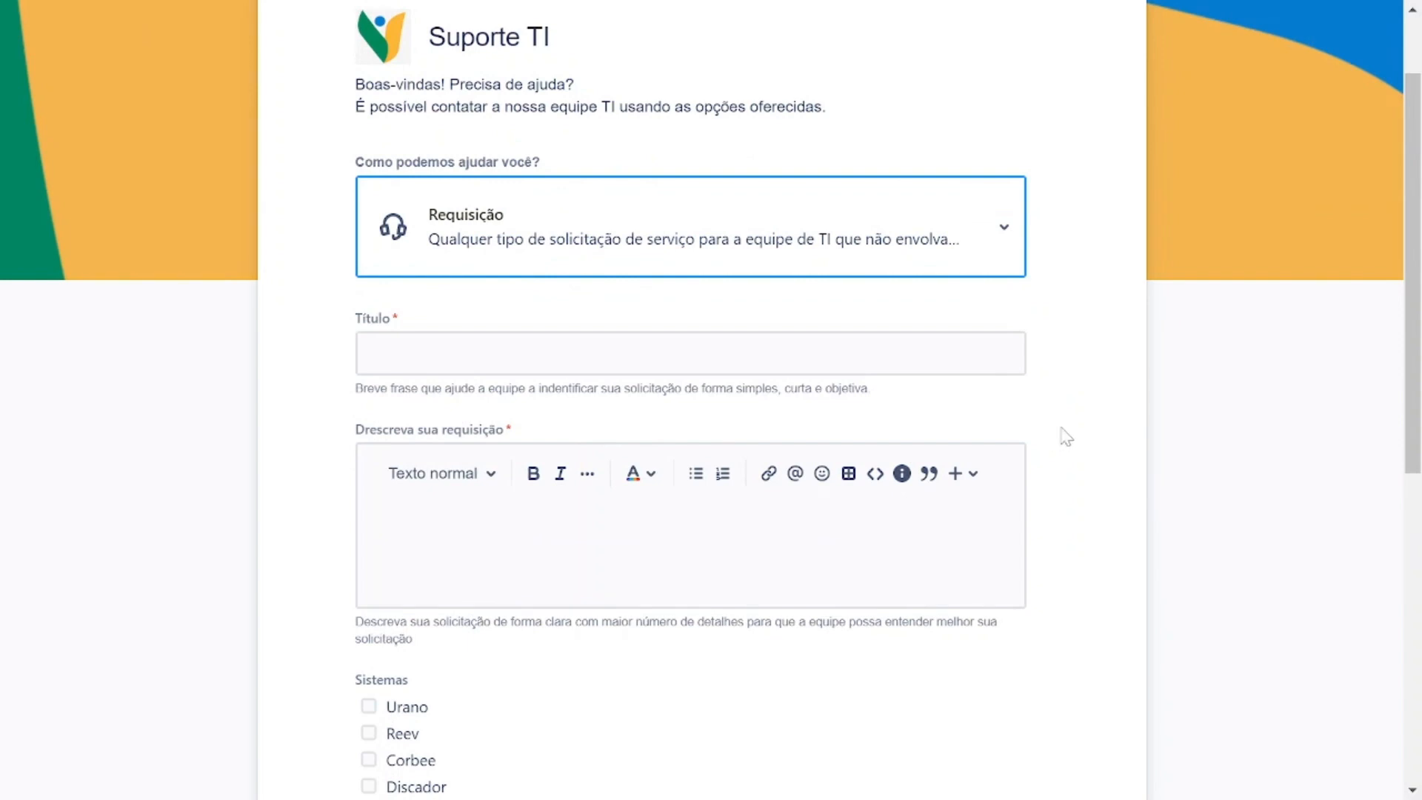
scroll(689, 353, "down", 2)
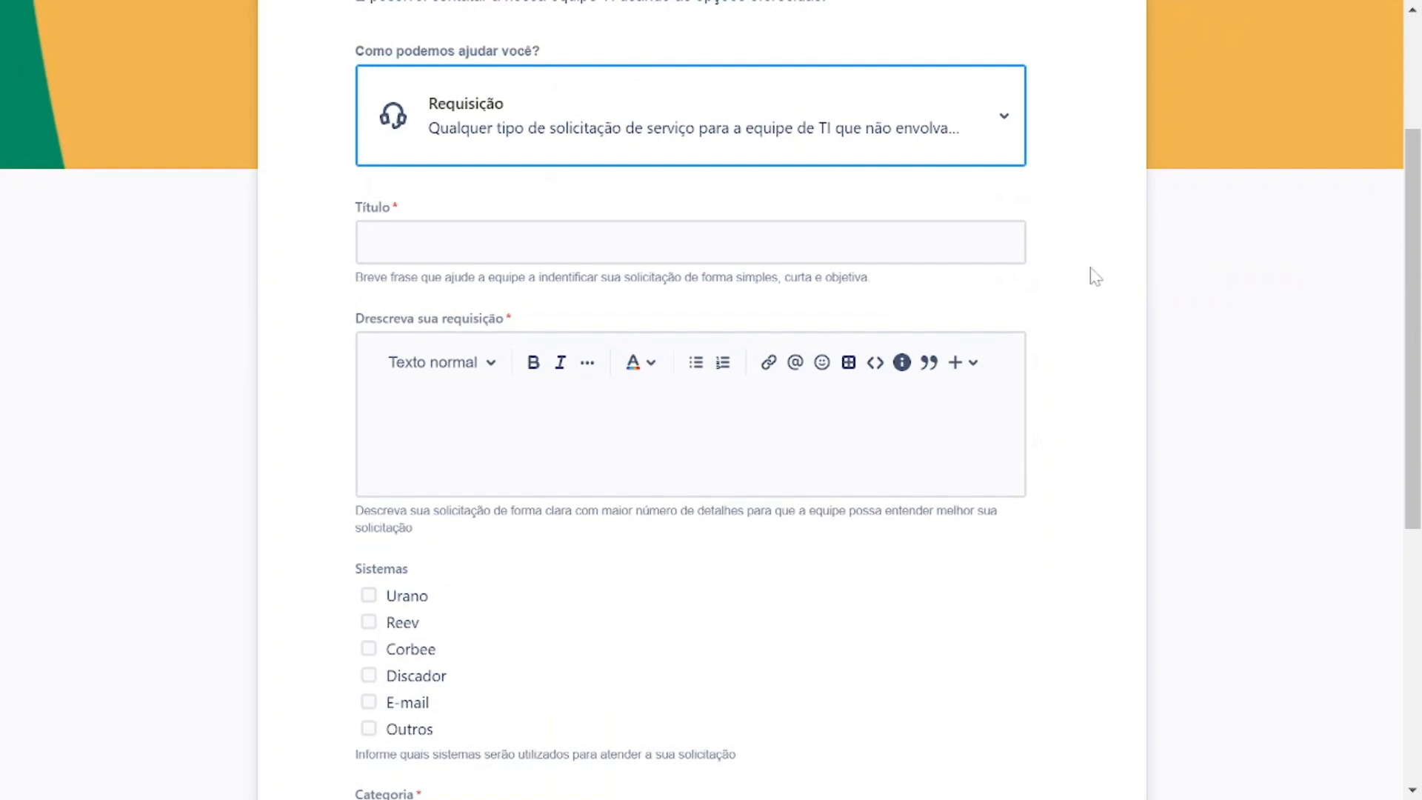
left_click(488, 242)
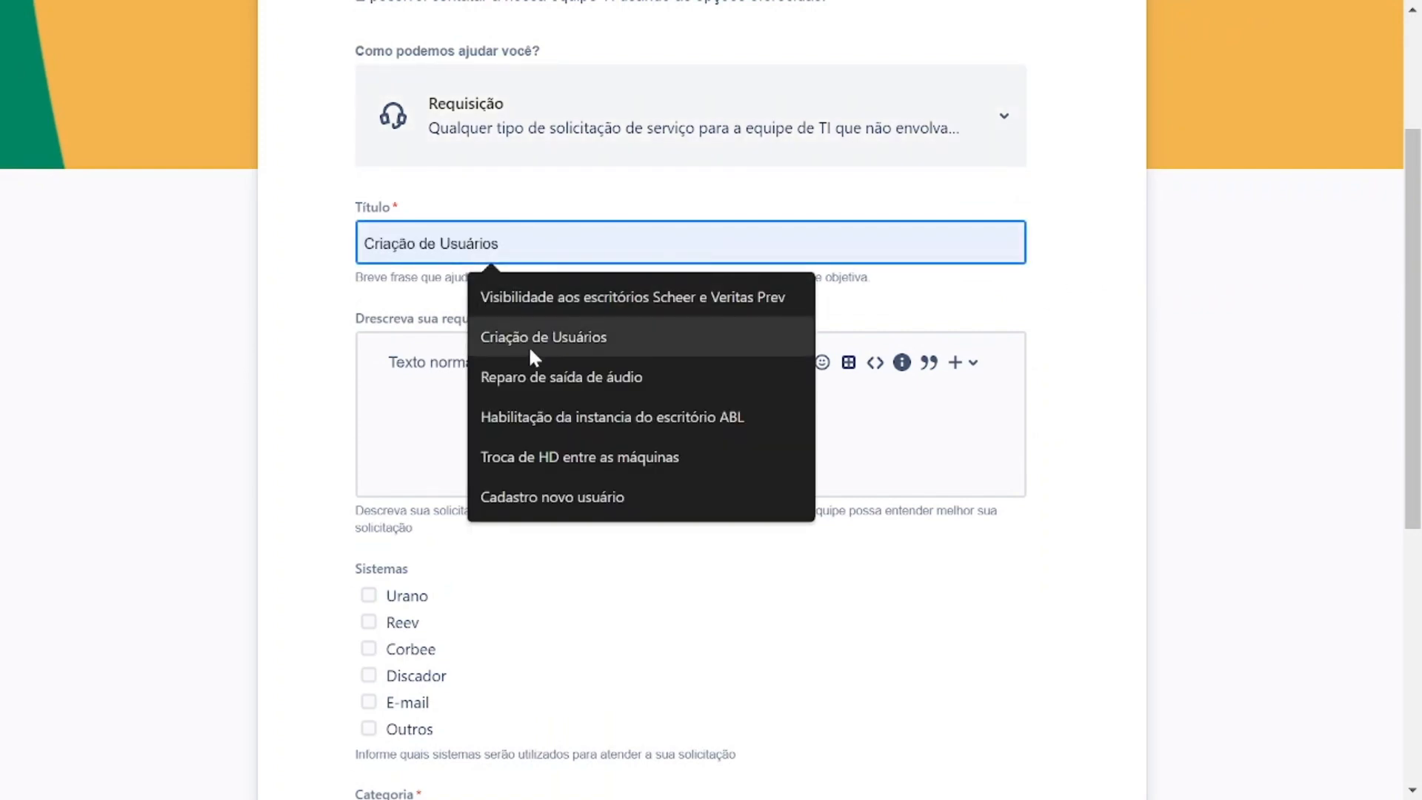
left_click(511, 320)
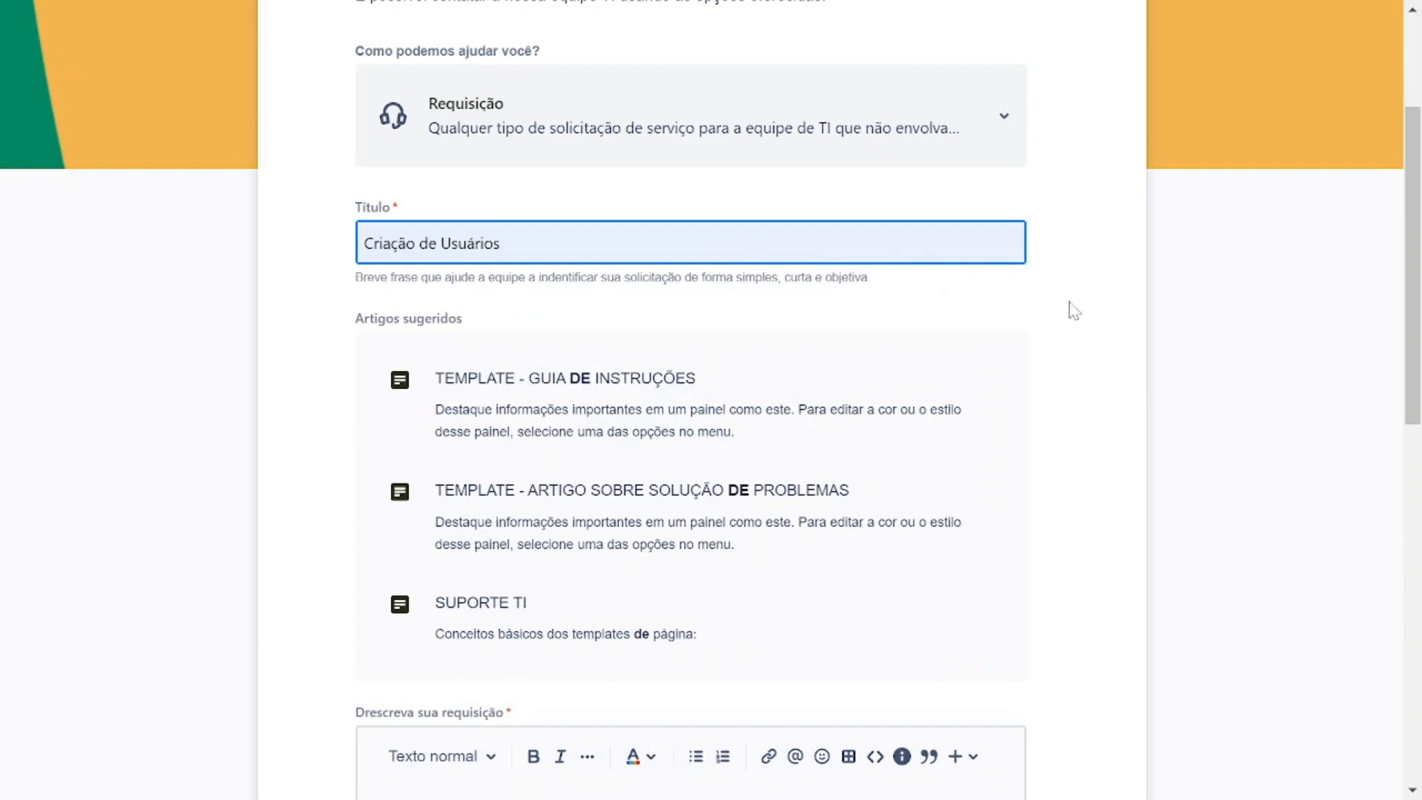
Activate the request description field without entering text, and mark Outros as the system involved.
scroll(1088, 319, "down", 2)
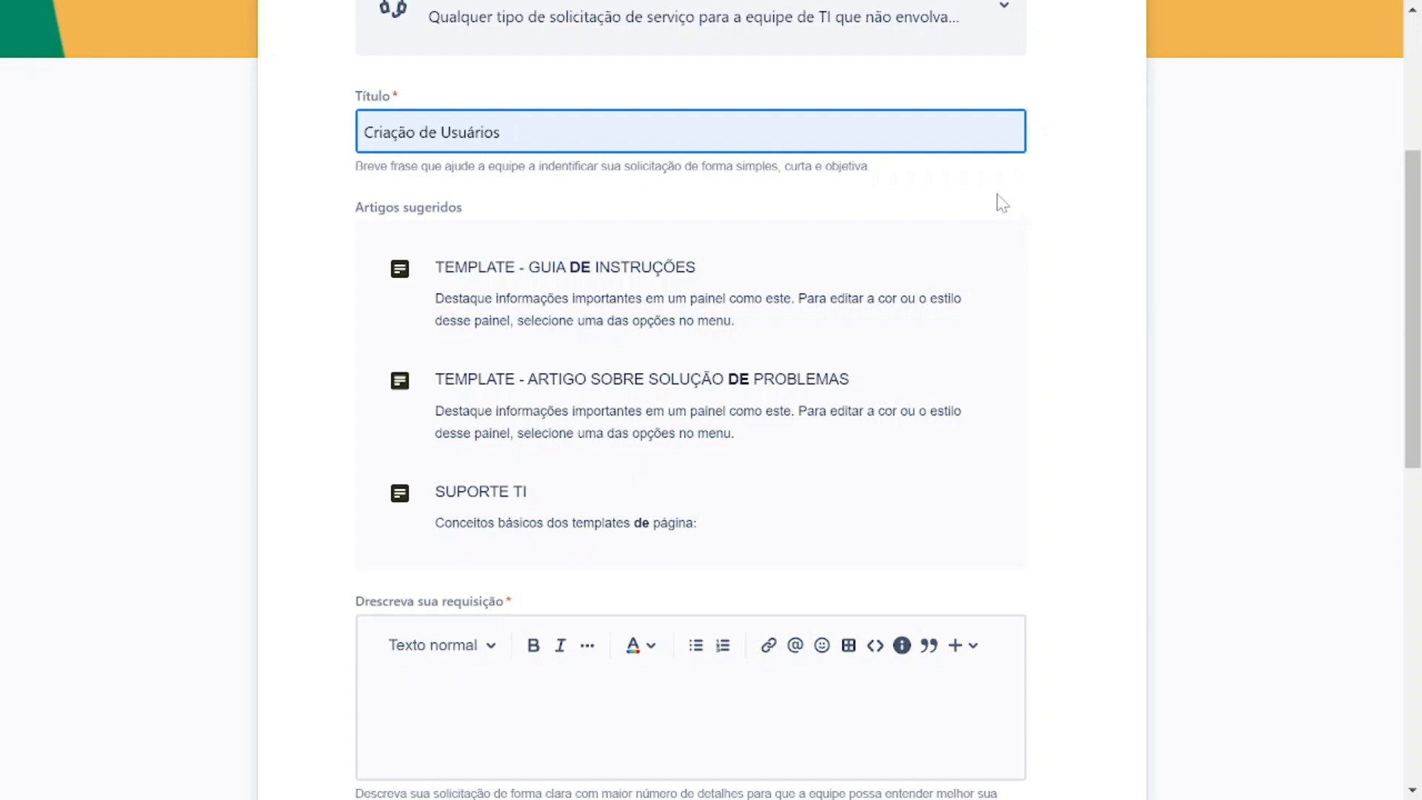
scroll(1057, 222, "down", 3)
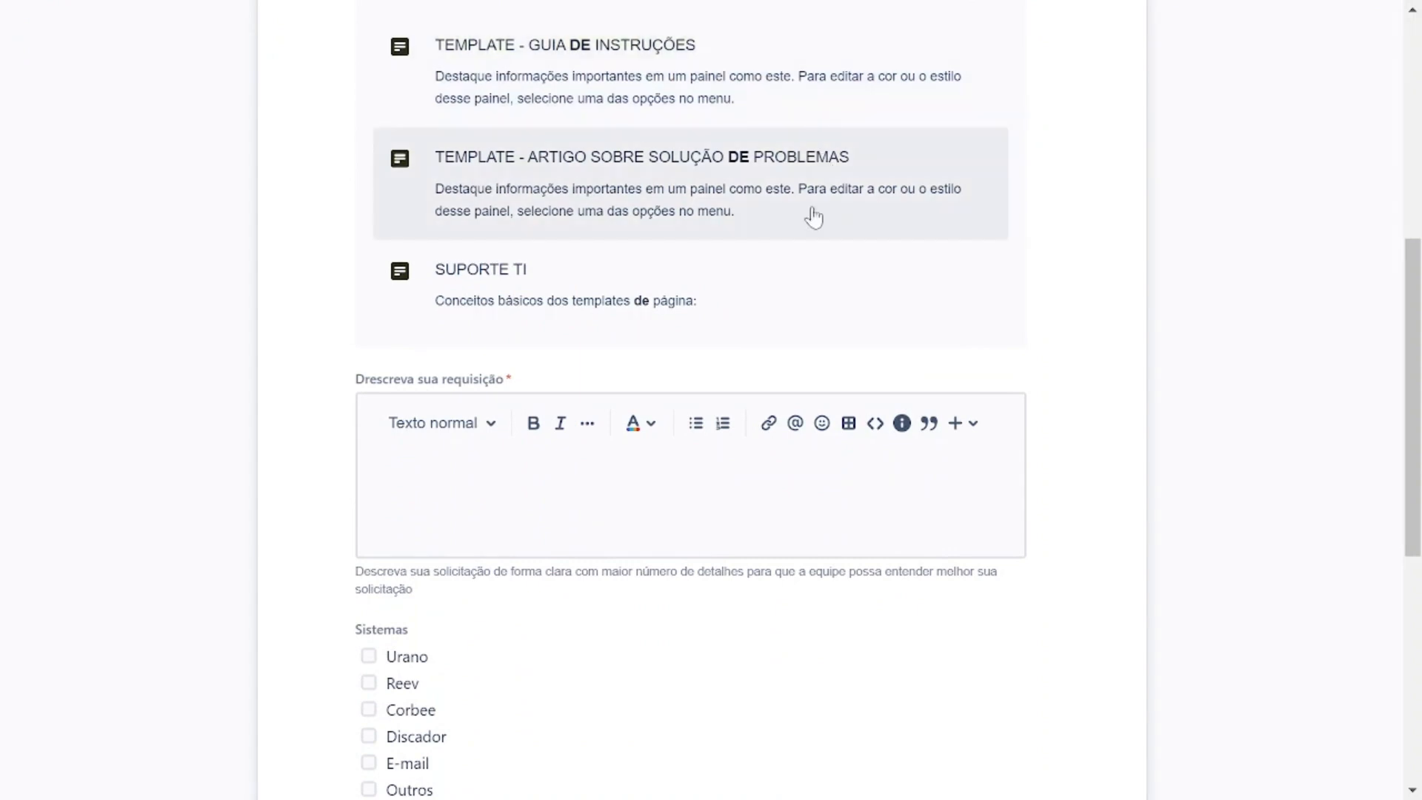
scroll(1067, 280, "down", 1)
scroll(367, 391, "down", 2)
left_click(455, 296)
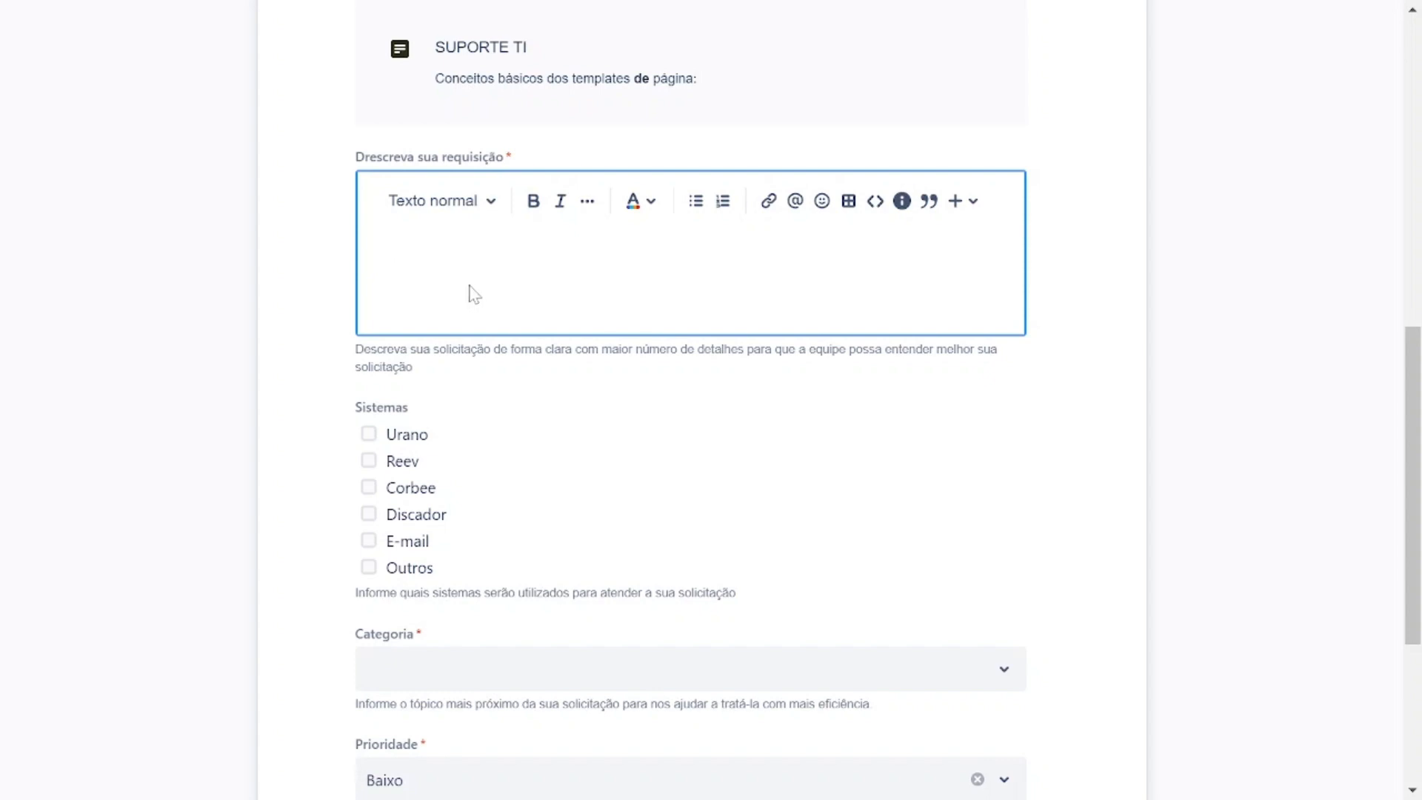
scroll(291, 391, "down", 1)
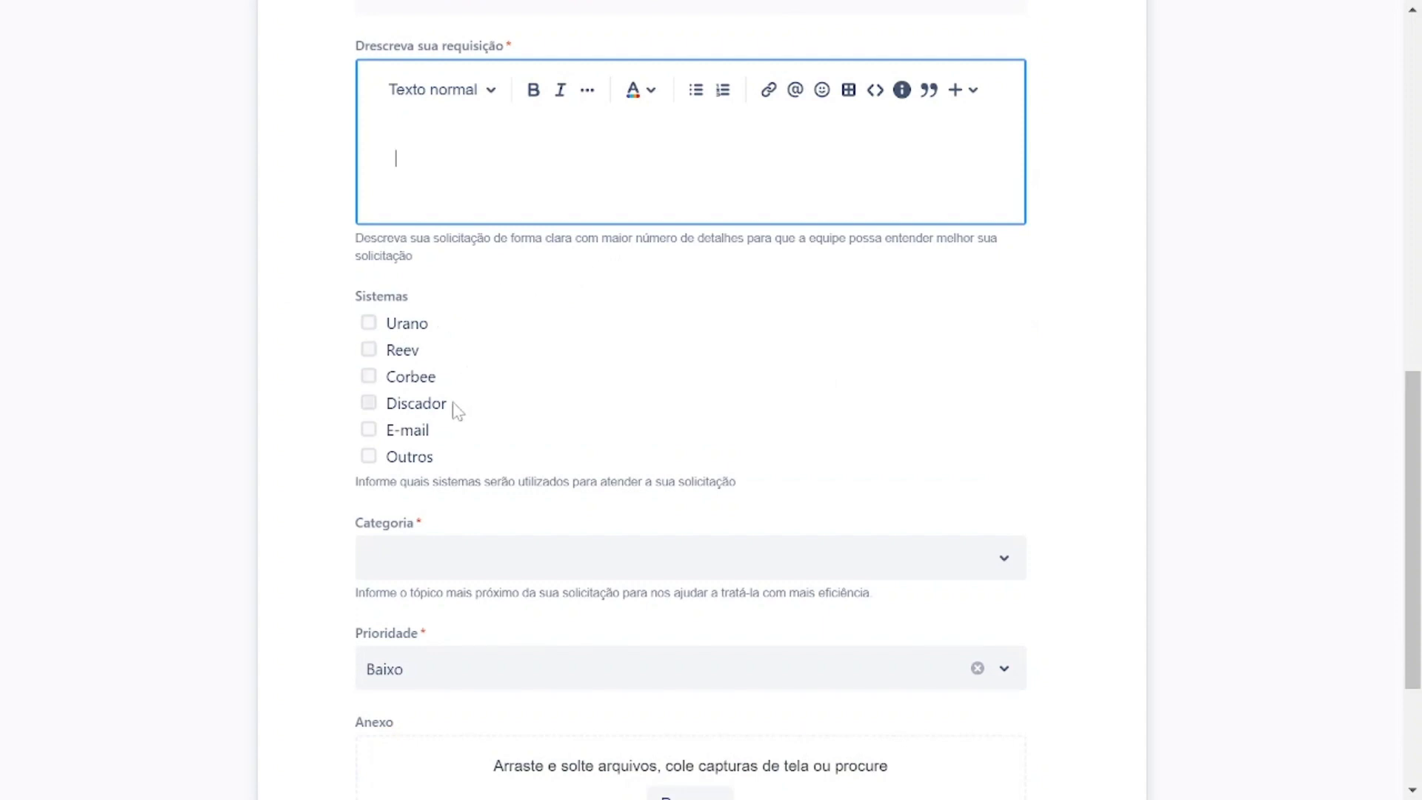
left_click(370, 455)
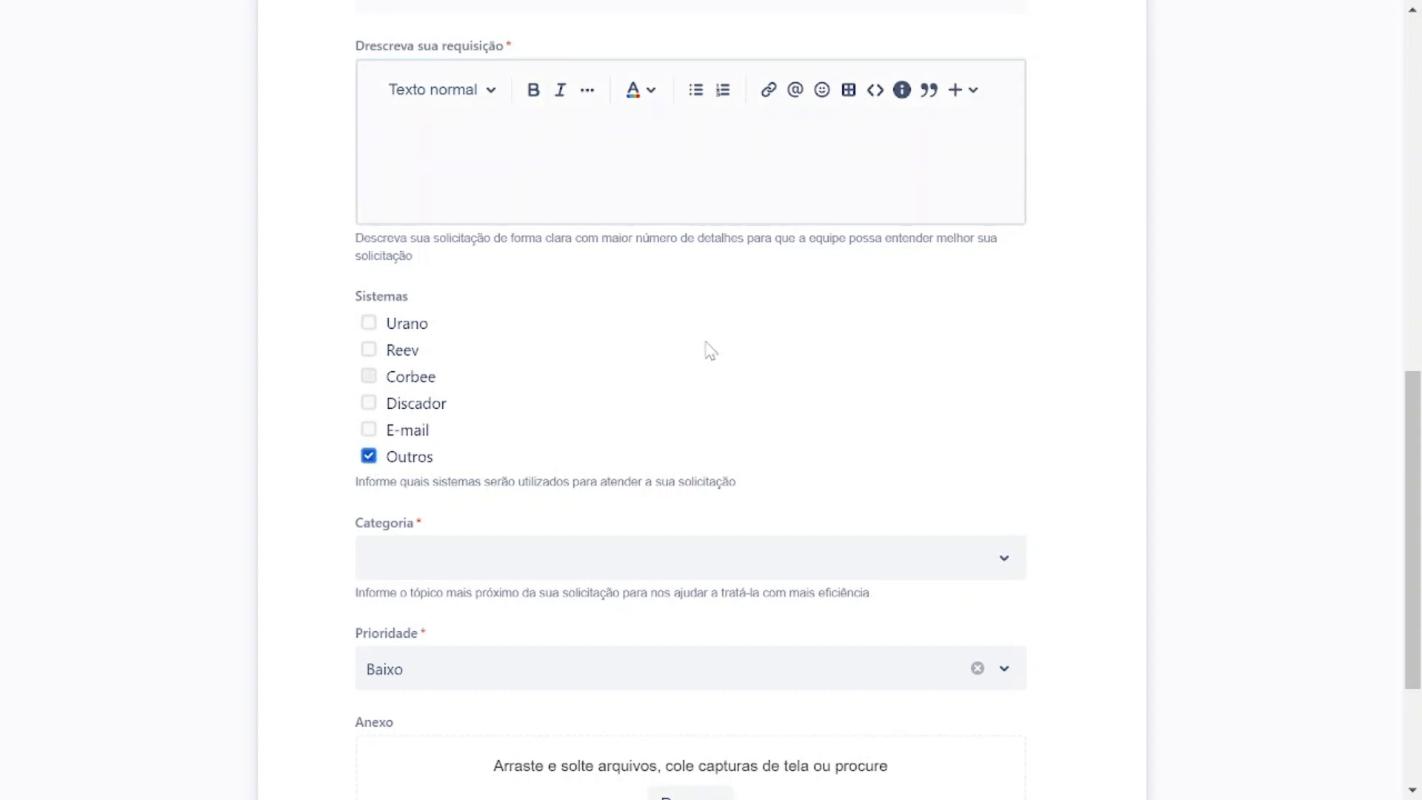
Look through the available Categoria options and close the list without choosing one.
scroll(930, 322, "down", 1)
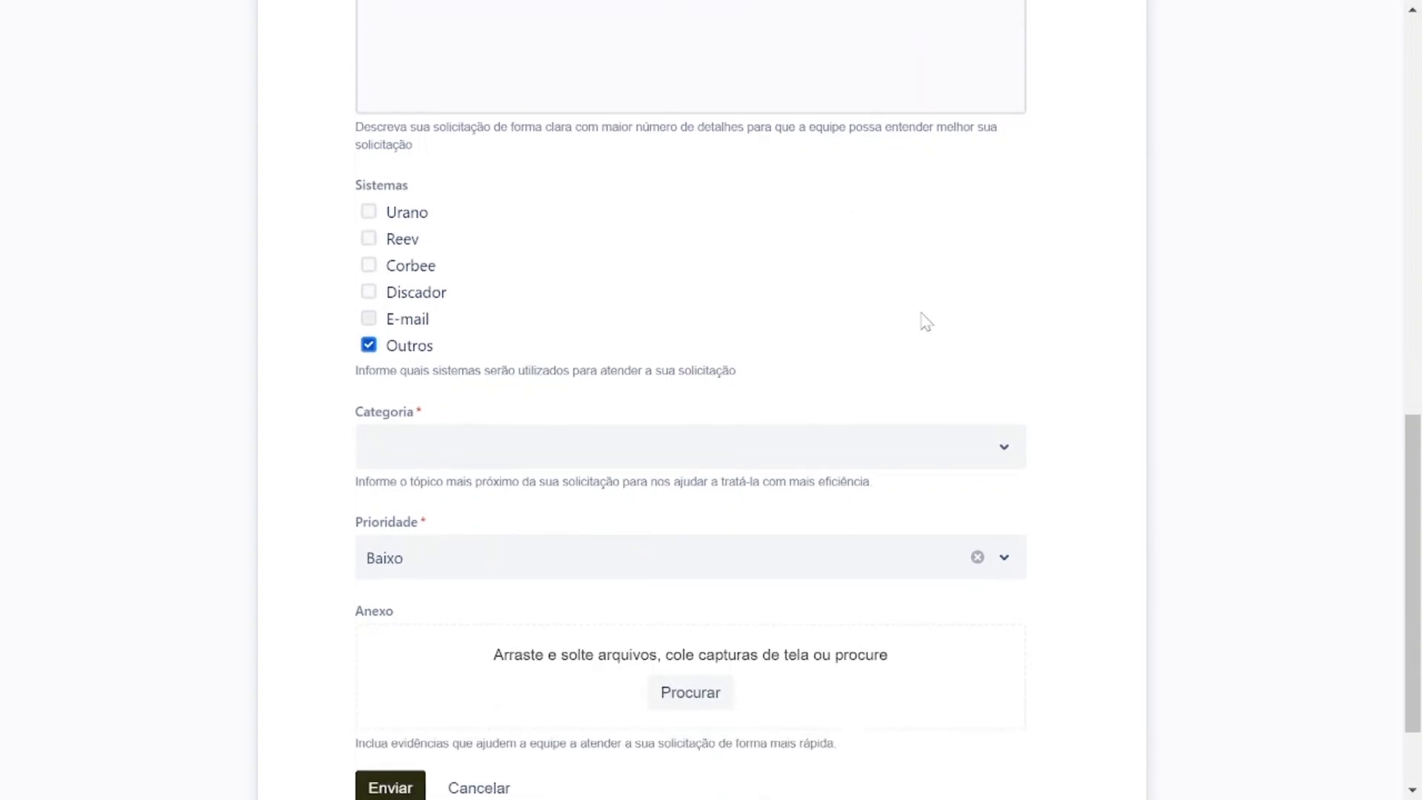
left_click(1000, 447)
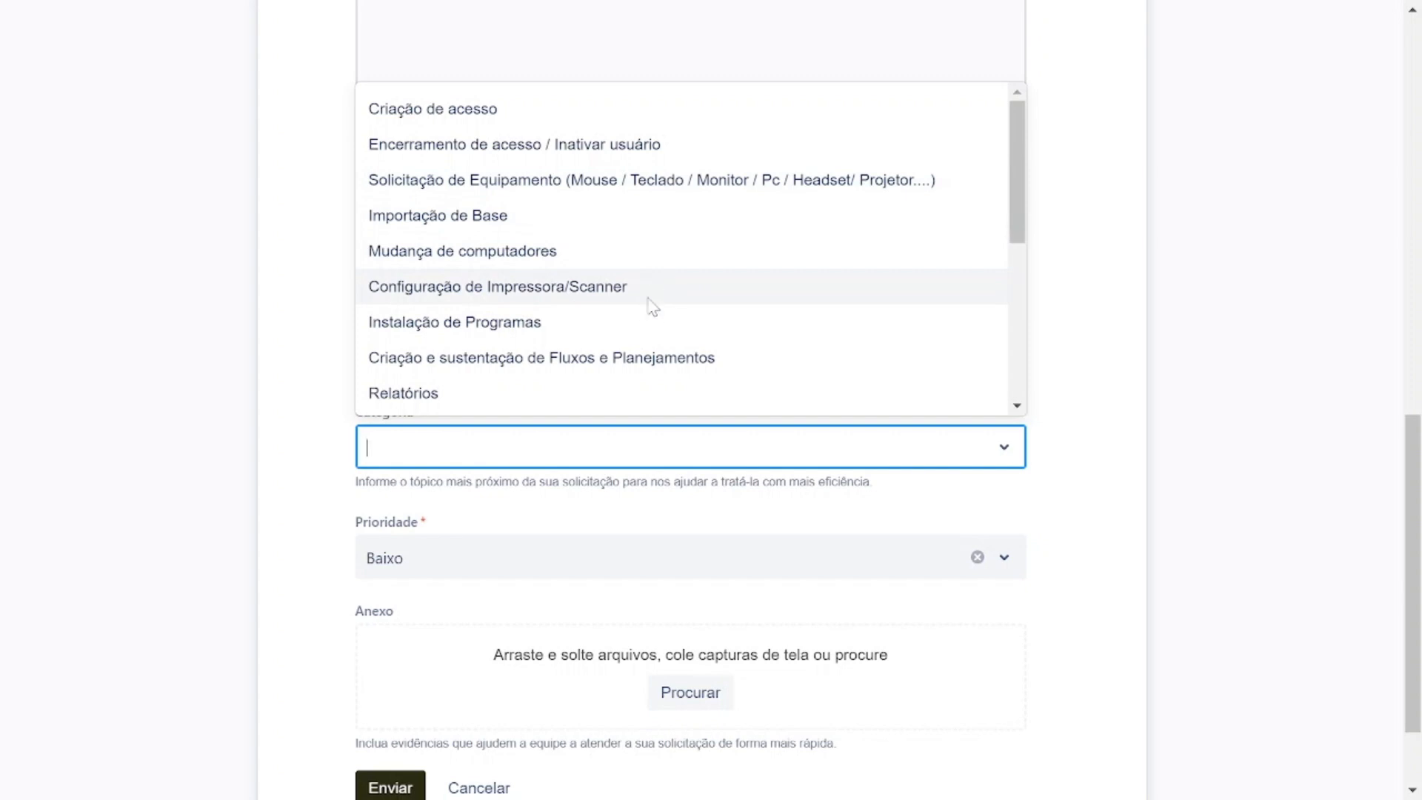
left_click(1122, 243)
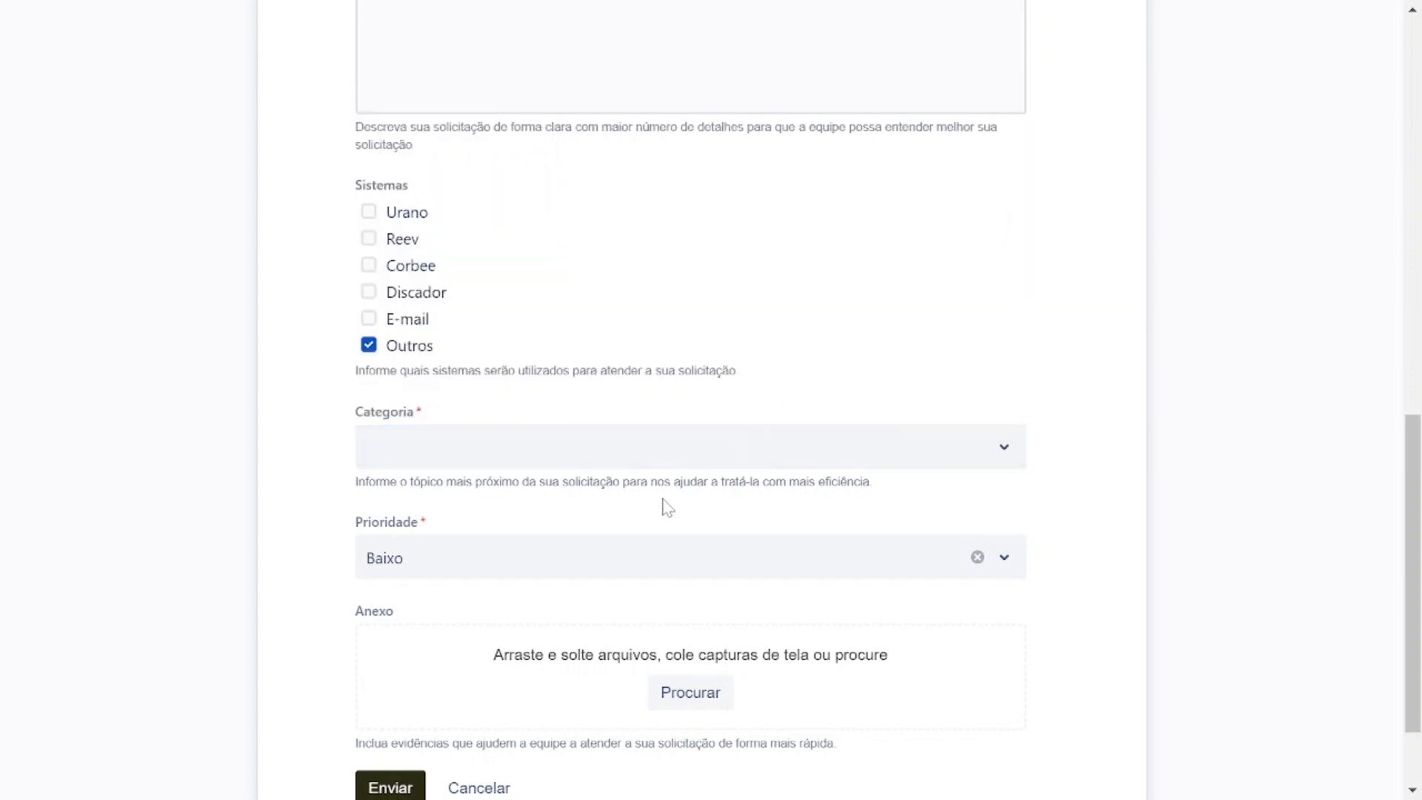
Set the request's Prioridade to Médio and review the attachment area below it.
left_click(619, 548)
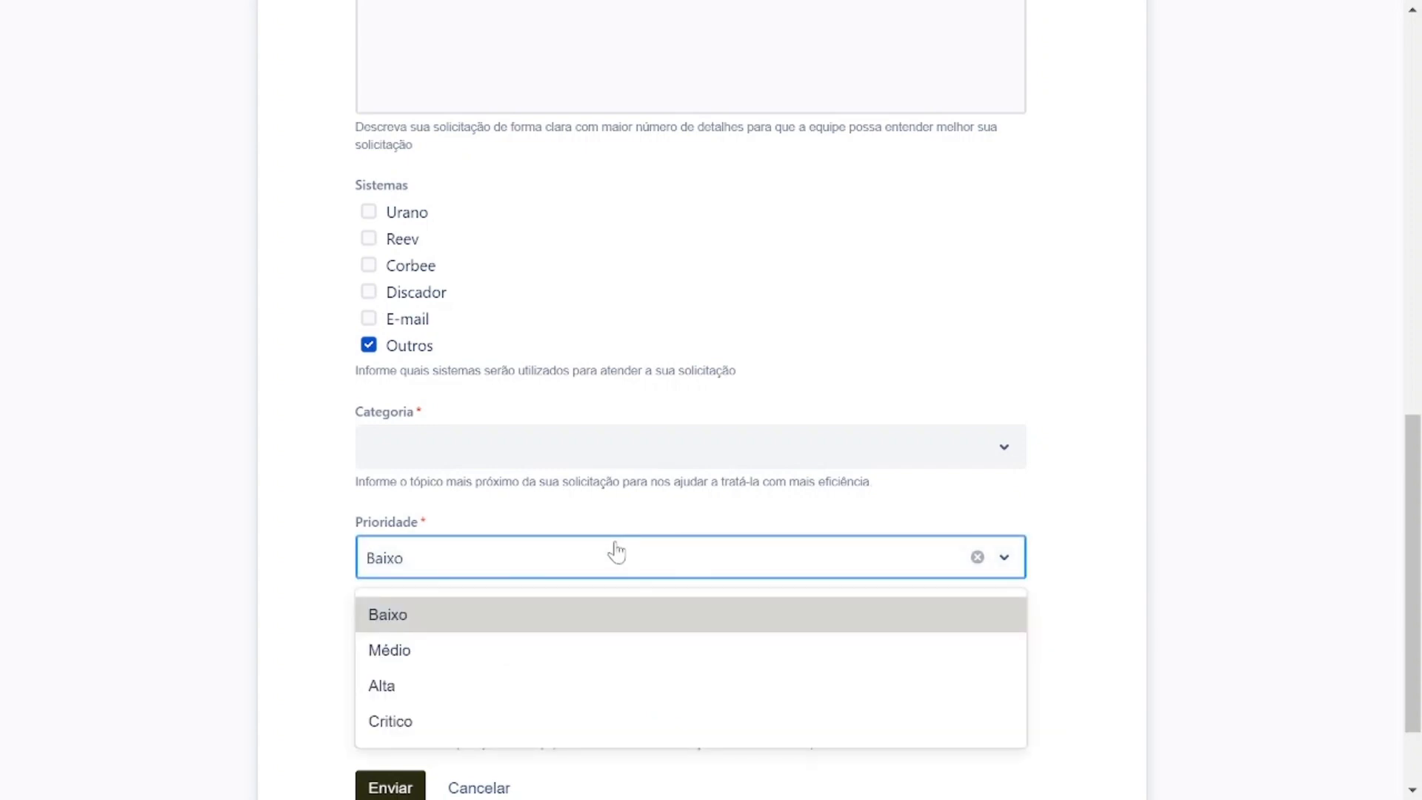
scroll(614, 554, "down", 1)
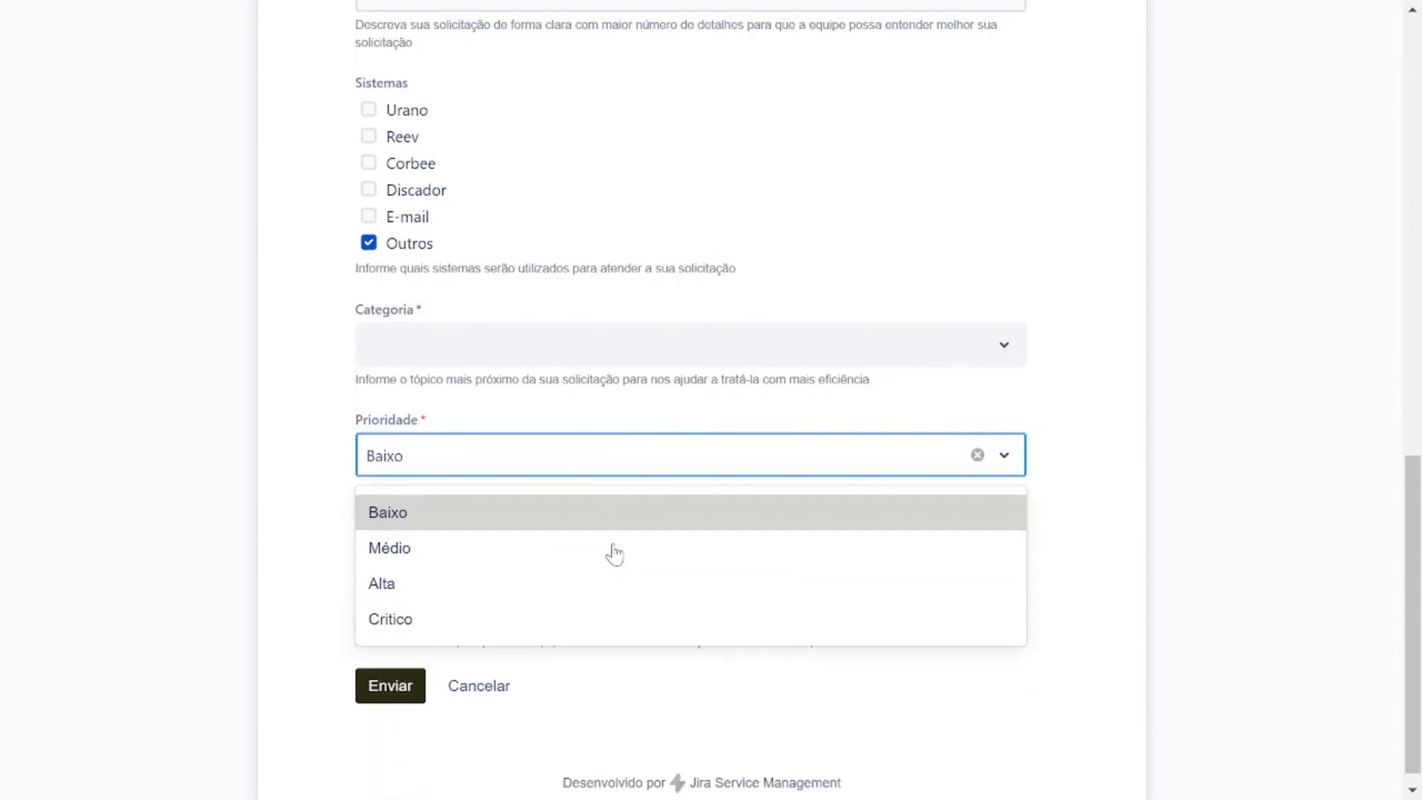
left_click(411, 539)
scroll(984, 326, "down", 1)
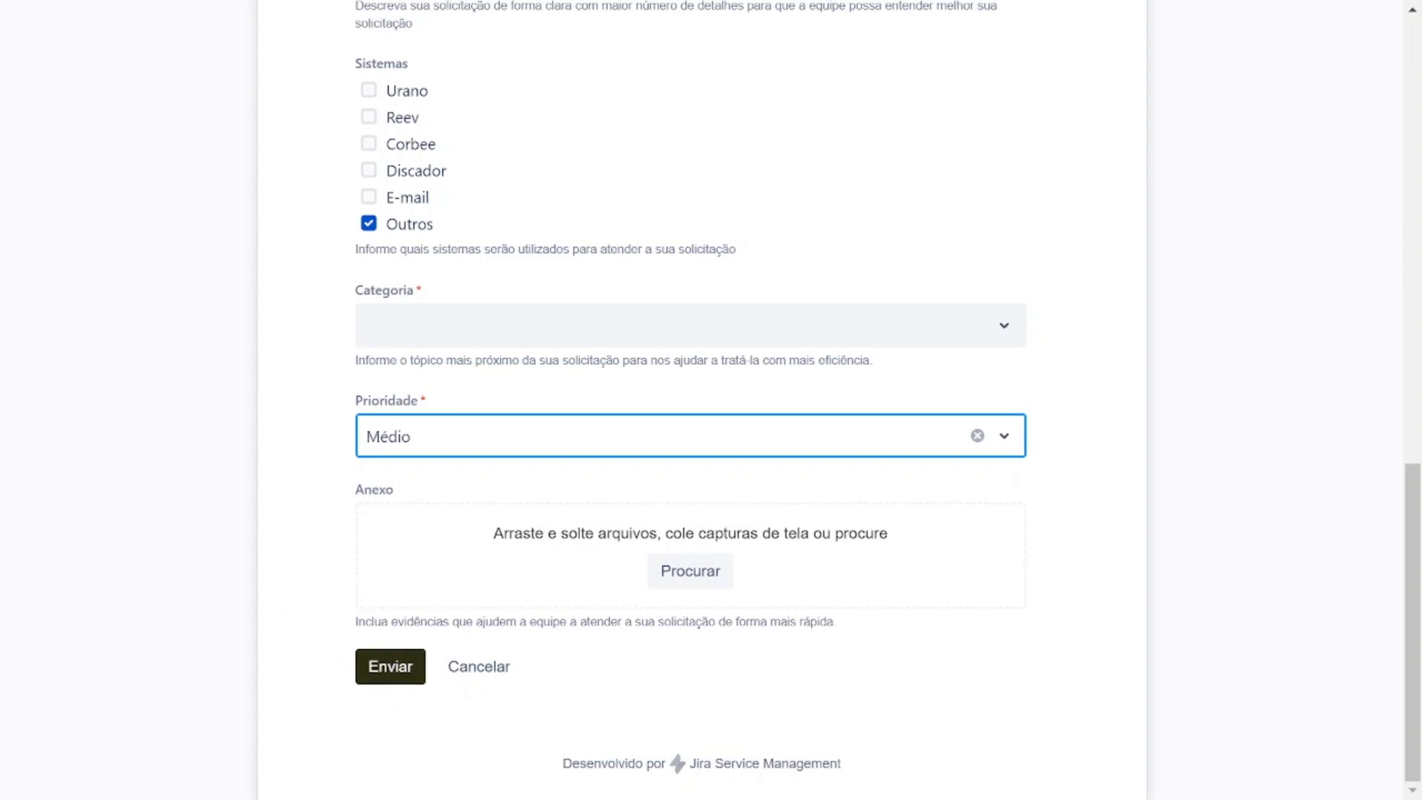
scroll(343, 577, "up", 2)
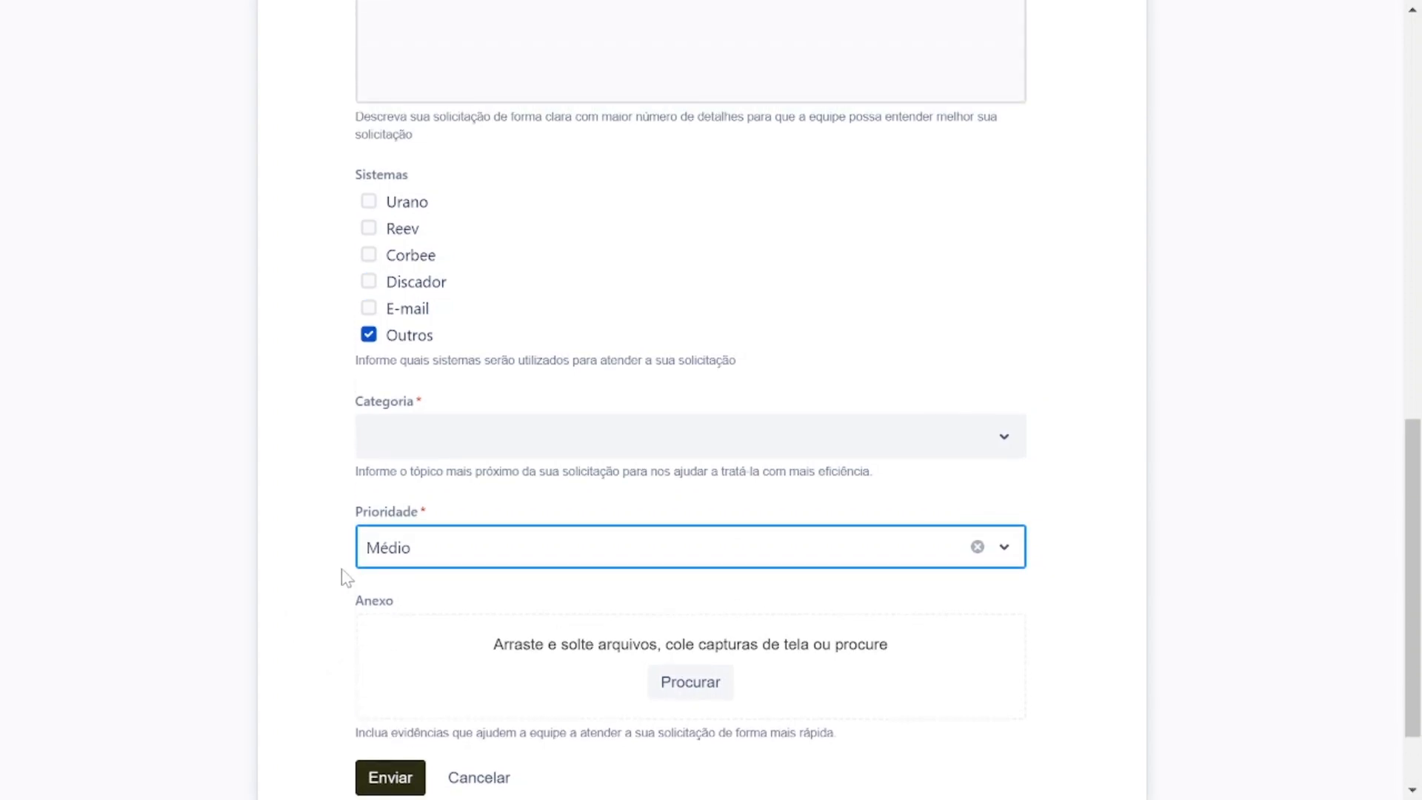